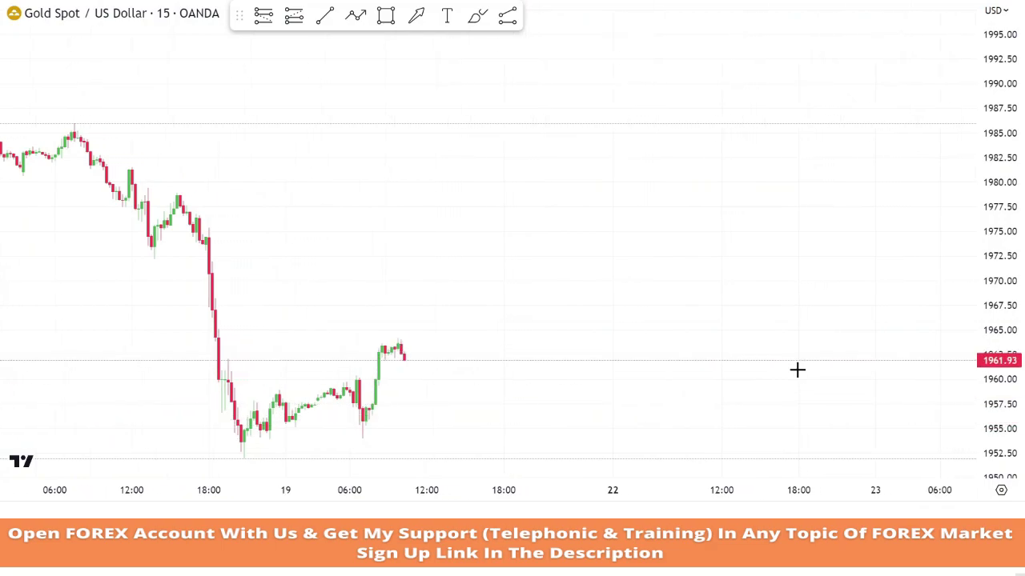
- Draw a rectangle support zone between about 1955.7 and 1954.3 around the 19 May swing low, extending past the latest candle
{"action": "right_click", "coordinate": [712, 334]}
{"action": "left_click", "coordinate": [590, 229]}
{"action": "left_click_drag", "start_coordinate": [1007, 241], "coordinate": [1008, 138]}
{"action": "left_click_drag", "start_coordinate": [769, 285], "coordinate": [788, 207]}
{"action": "scroll", "coordinate": [430, 299], "scroll_direction": "up", "scroll_amount": 2}
{"action": "left_click_drag", "start_coordinate": [517, 309], "coordinate": [750, 241]}
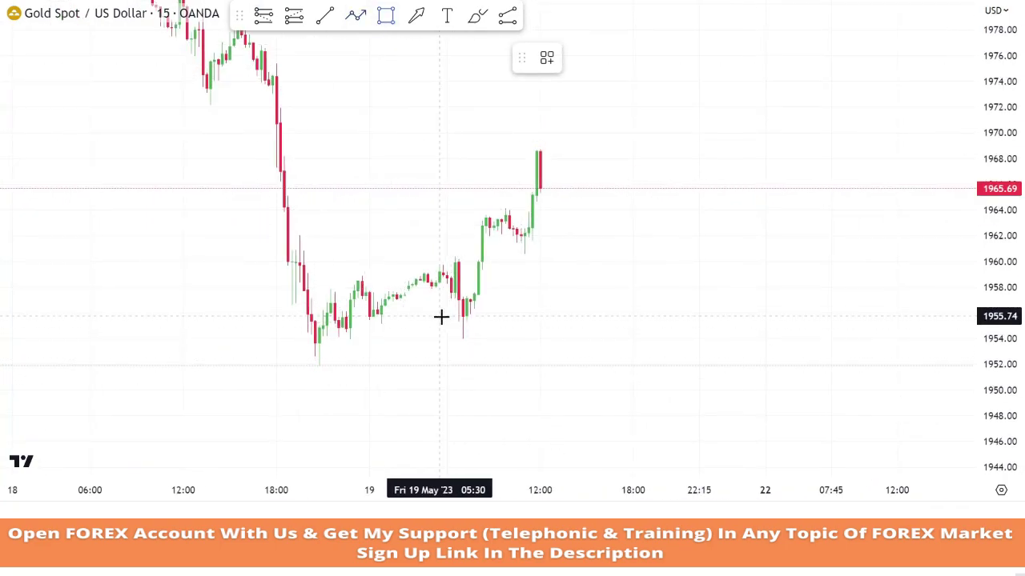
{"action": "left_click", "coordinate": [966, 334]}
{"action": "left_click", "coordinate": [871, 405]}
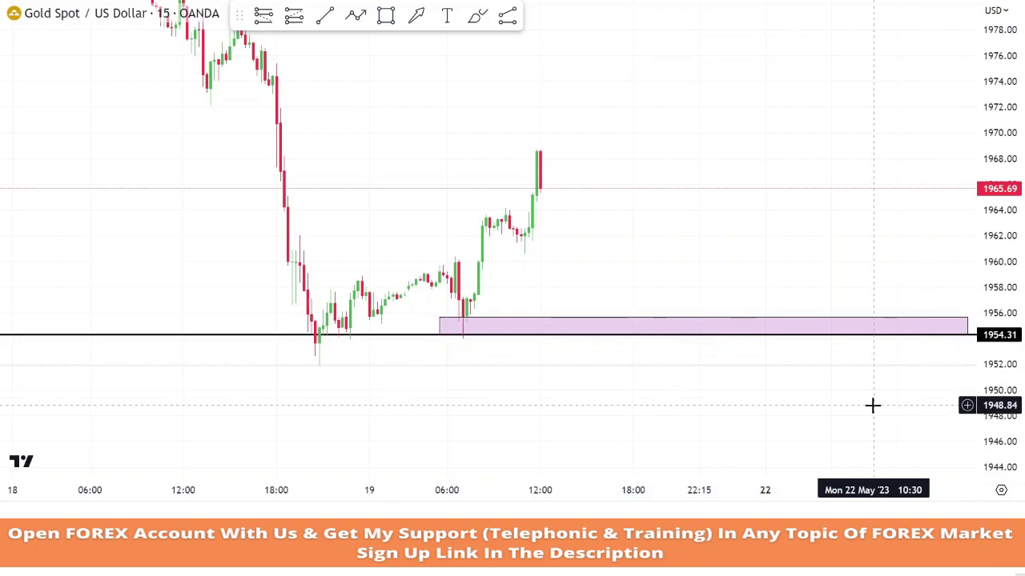
- Delete the horizontal line at 1954.31 along the support zone's lower edge
{"action": "left_click_drag", "start_coordinate": [871, 406], "coordinate": [661, 431]}
{"action": "key", "text": "Delete"}
{"action": "left_click_drag", "start_coordinate": [759, 362], "coordinate": [803, 364]}
{"action": "left_click", "coordinate": [852, 320]}
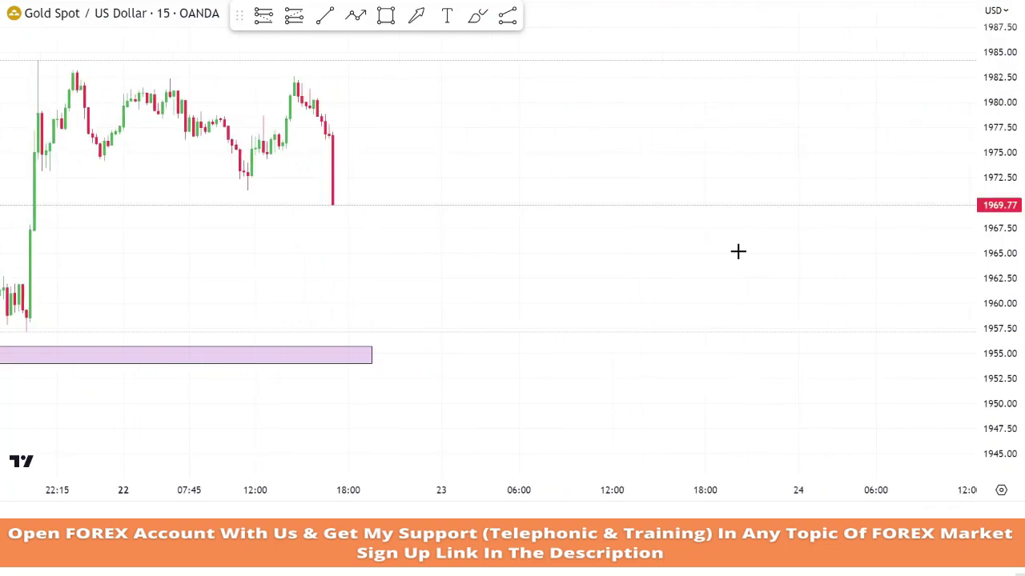
- Draw converging trend lines from the 19 May high at 1984.13 and low at 1957.25, meeting near 1980 around 18:00 on 23 May
{"action": "scroll", "coordinate": [645, 222], "scroll_direction": "down", "scroll_amount": 1}
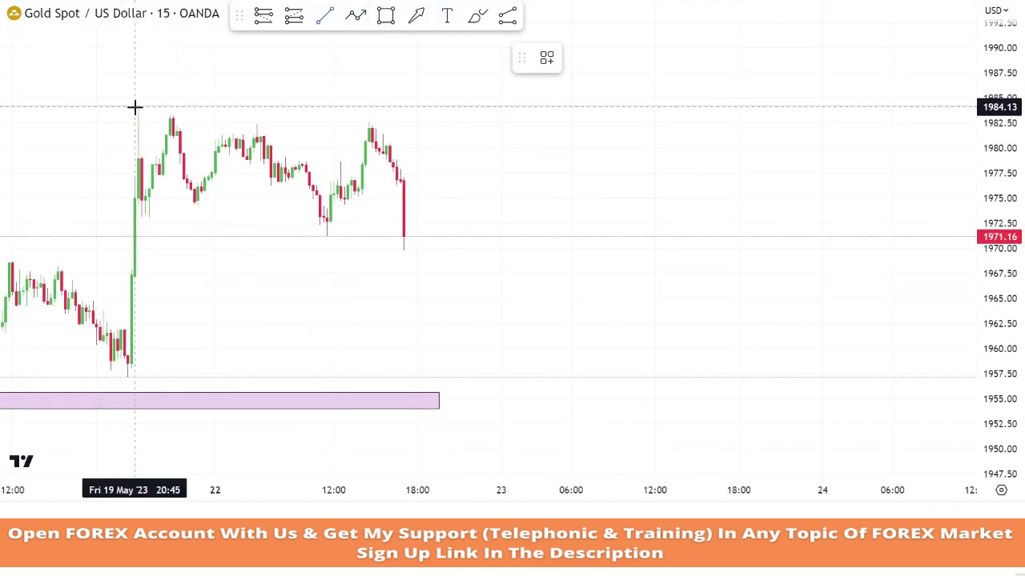
{"action": "left_click", "coordinate": [599, 138]}
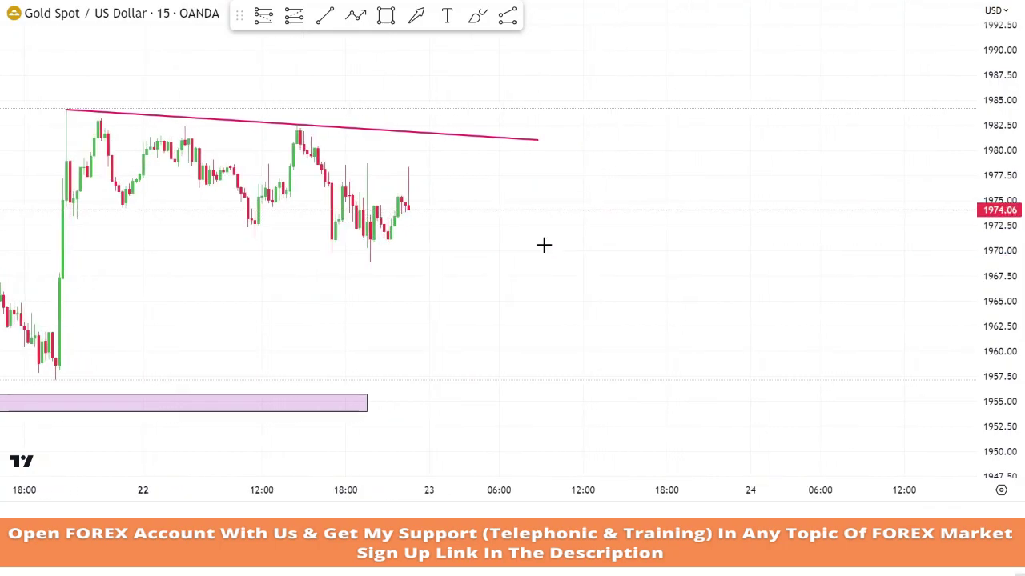
{"action": "left_click", "coordinate": [324, 16]}
{"action": "left_click", "coordinate": [52, 380]}
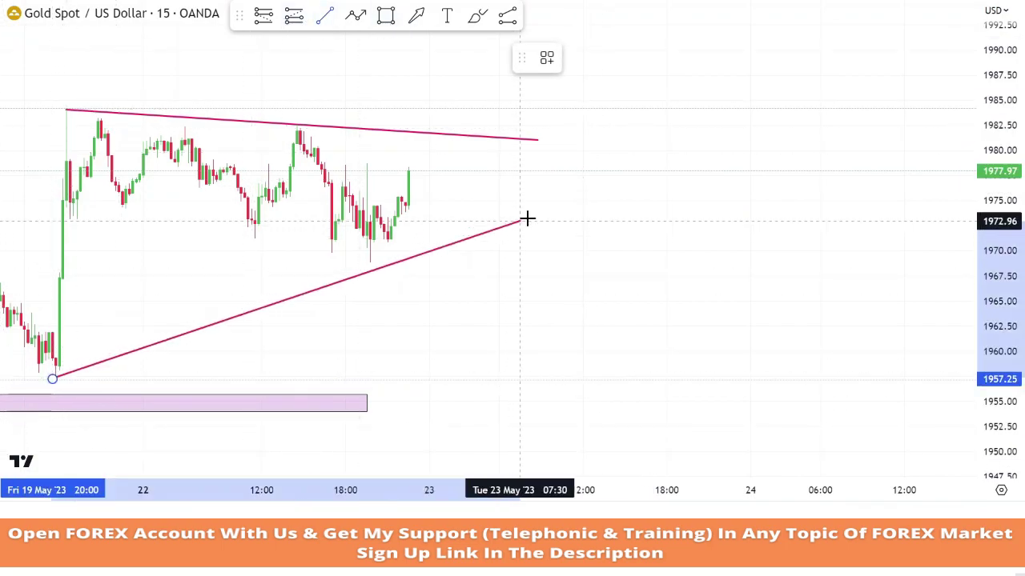
{"action": "left_click", "coordinate": [667, 152]}
{"action": "left_click_drag", "start_coordinate": [537, 141], "coordinate": [672, 155]}
{"action": "left_click", "coordinate": [686, 275]}
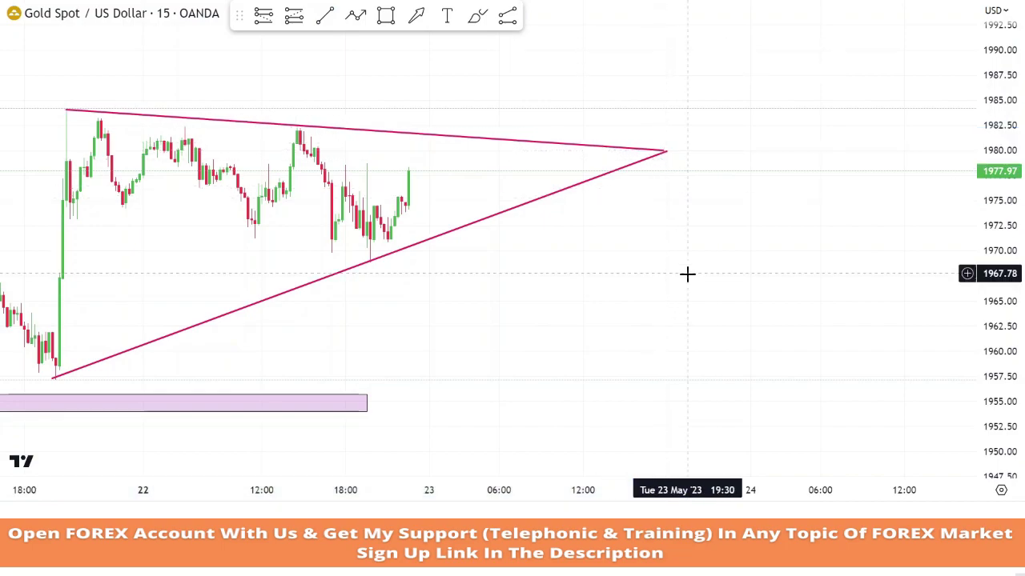
- Place a short position at the break of the lower trend line, with entry at 1971.70 and stop at 1979.25
{"action": "scroll", "coordinate": [851, 304], "scroll_direction": "left", "scroll_amount": 2}
{"action": "scroll", "coordinate": [896, 334], "scroll_direction": "down", "scroll_amount": 1}
{"action": "scroll", "coordinate": [880, 340], "scroll_direction": "up", "scroll_amount": 1}
{"action": "left_click_drag", "start_coordinate": [855, 349], "coordinate": [868, 345]}
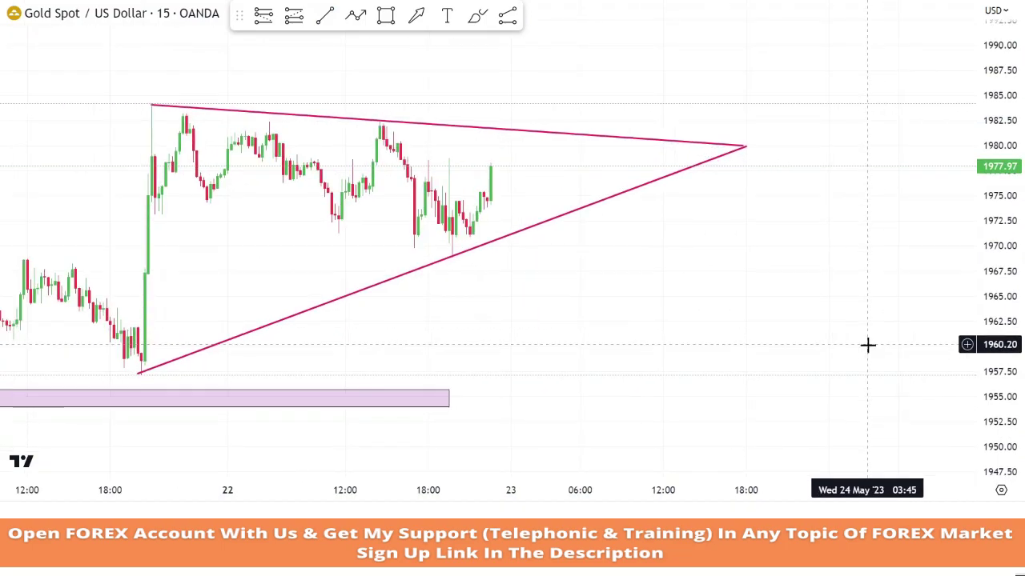
{"action": "scroll", "coordinate": [868, 345], "scroll_direction": "right", "scroll_amount": 2}
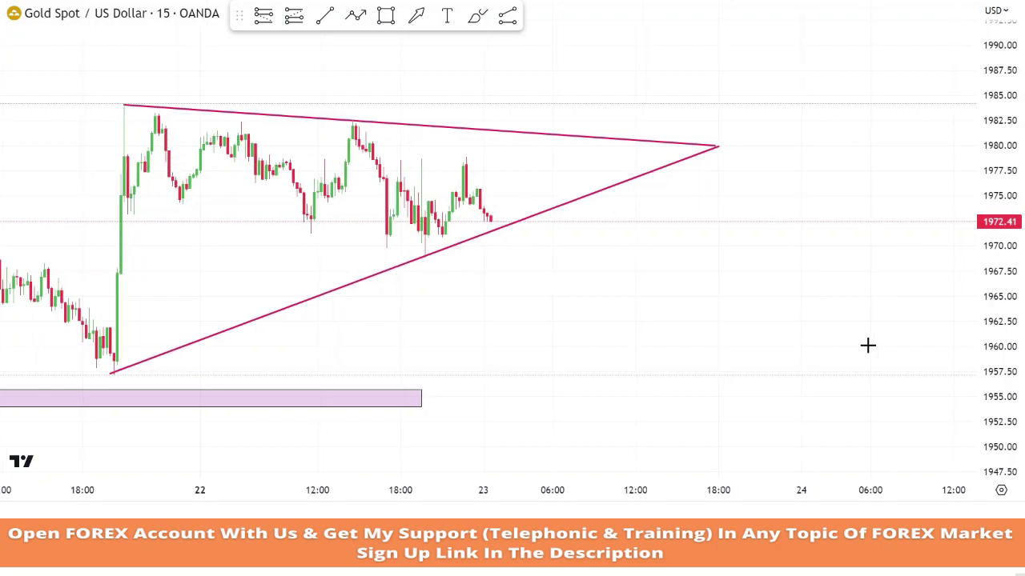
{"action": "scroll", "coordinate": [868, 345], "scroll_direction": "right", "scroll_amount": 1}
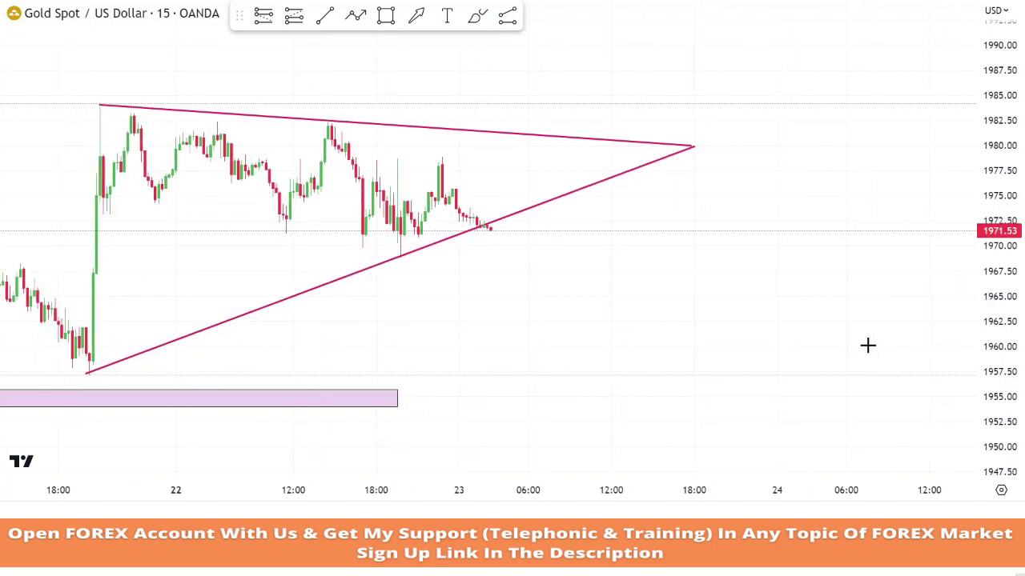
{"action": "scroll", "coordinate": [868, 345], "scroll_direction": "up", "scroll_amount": 3}
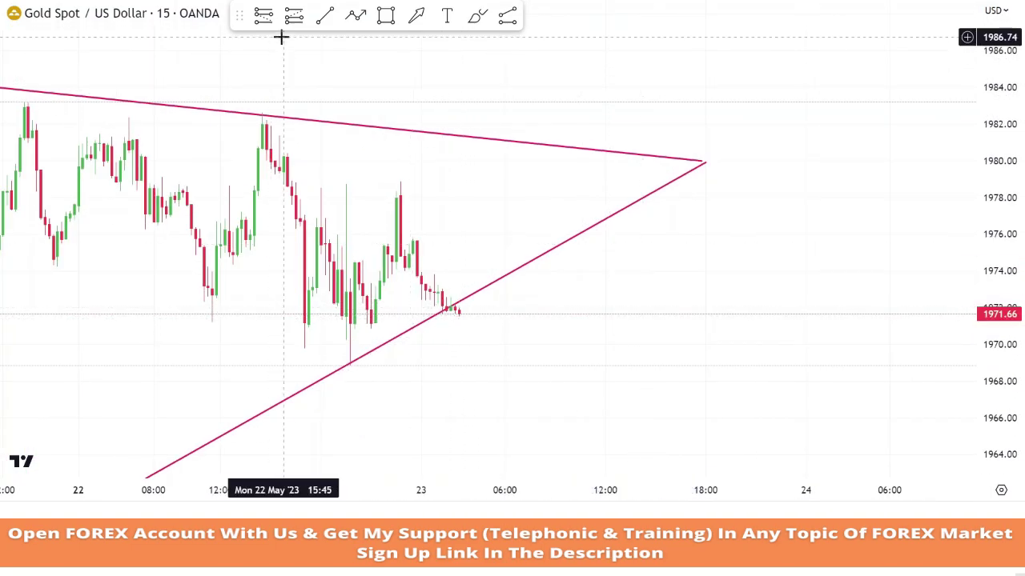
{"action": "left_click", "coordinate": [459, 314]}
{"action": "left_click_drag", "start_coordinate": [458, 258], "coordinate": [458, 174]}
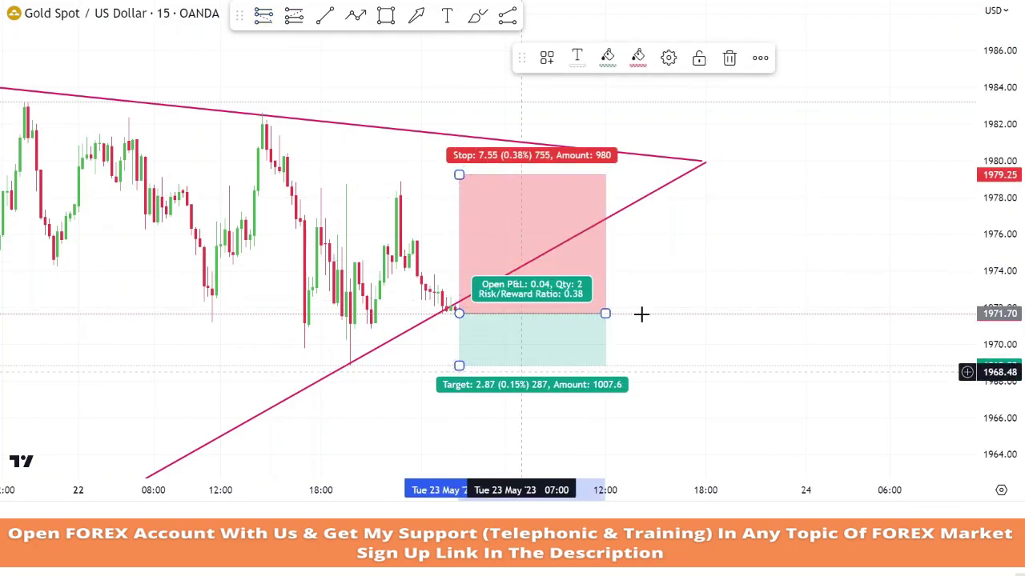
- Set the short position's target to 1956.56, just above the support zone, and widen its box past 18:00 on 23 May
{"action": "scroll", "coordinate": [602, 344], "scroll_direction": "down", "scroll_amount": 3}
{"action": "left_click_drag", "start_coordinate": [638, 320], "coordinate": [643, 459]}
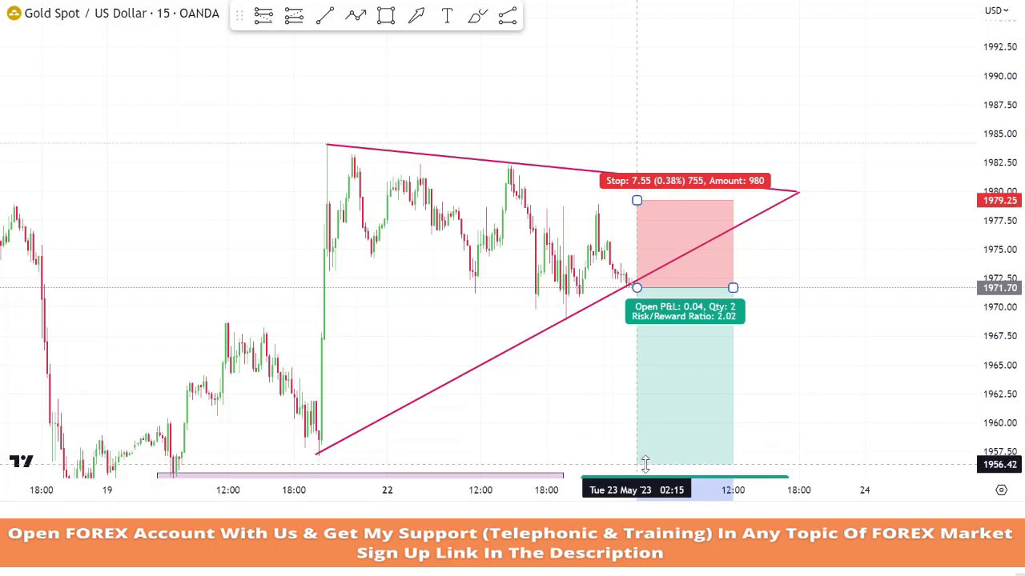
{"action": "left_click_drag", "start_coordinate": [579, 418], "coordinate": [527, 363]}
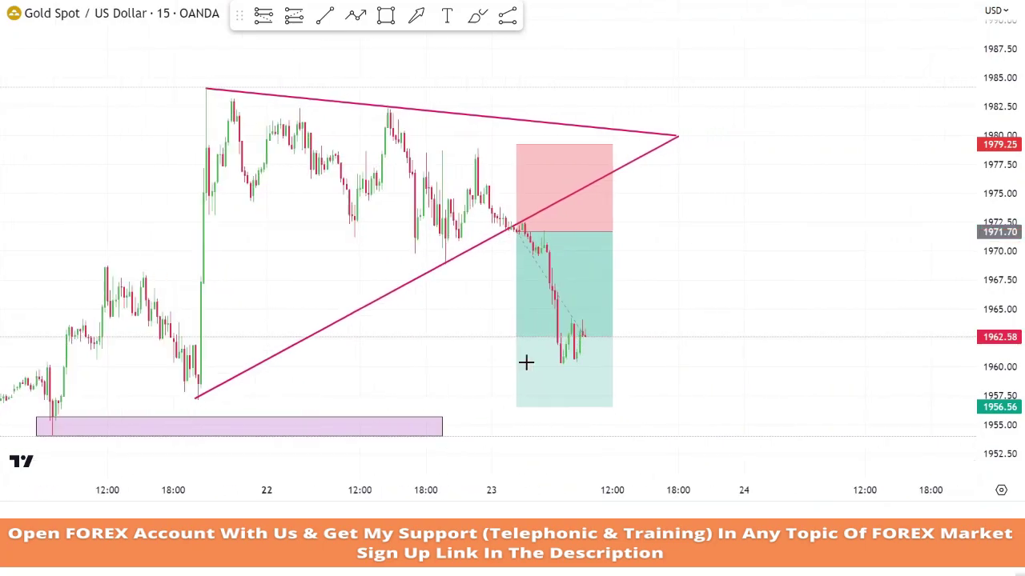
{"action": "left_click_drag", "start_coordinate": [583, 230], "coordinate": [667, 231]}
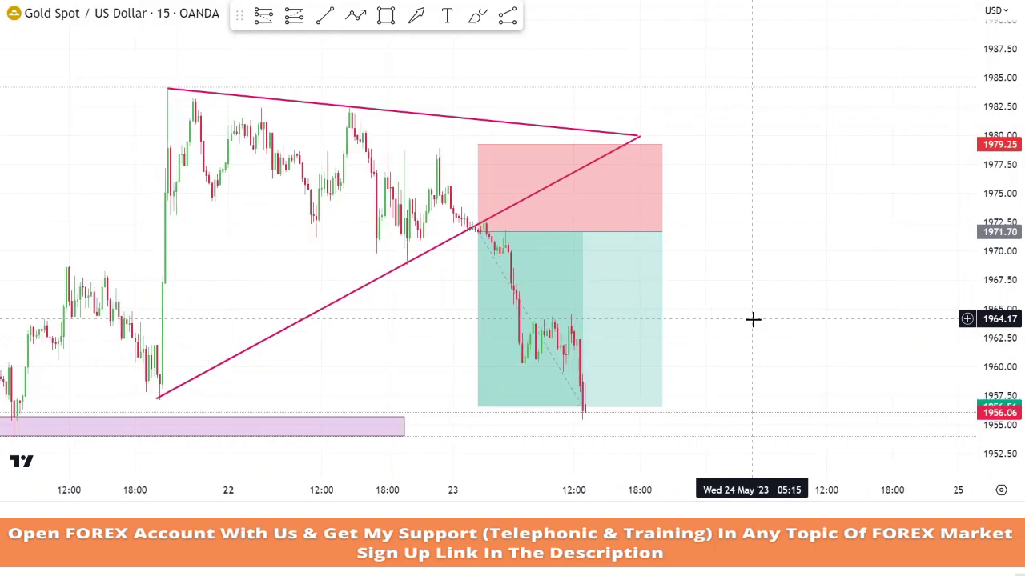
- Hide the short position and extend the lower support zone beyond the latest candle on 23 May
{"action": "left_click", "coordinate": [570, 253]}
{"action": "right_click", "coordinate": [544, 277]}
{"action": "left_click", "coordinate": [585, 497]}
{"action": "left_click_drag", "start_coordinate": [405, 426], "coordinate": [692, 426]}
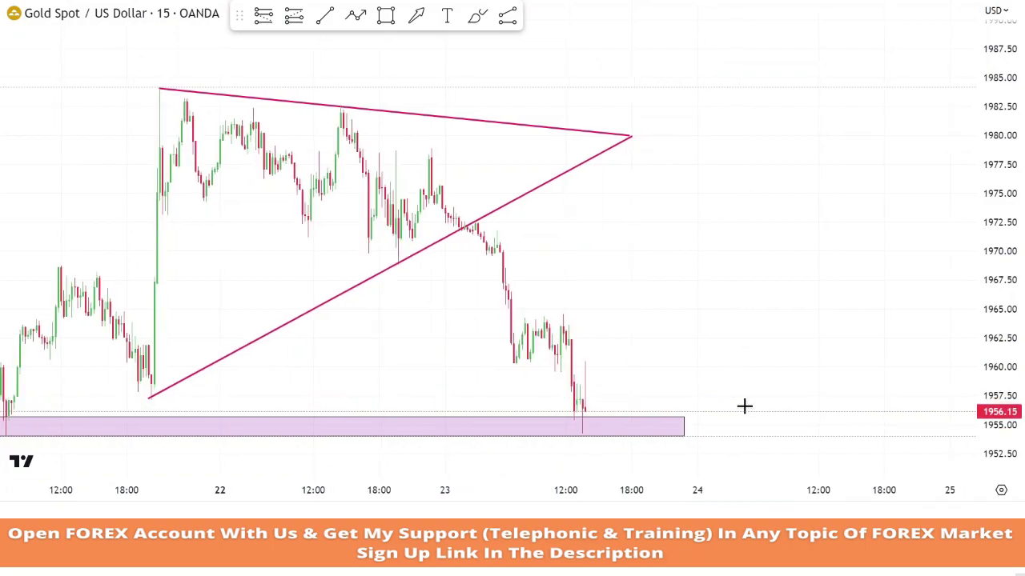
- Place a long position on the bounce from the support zone, with entry at 1960.43, stop at 1953.80 and target at 1973.69
{"action": "left_click_drag", "start_coordinate": [691, 343], "coordinate": [879, 285]}
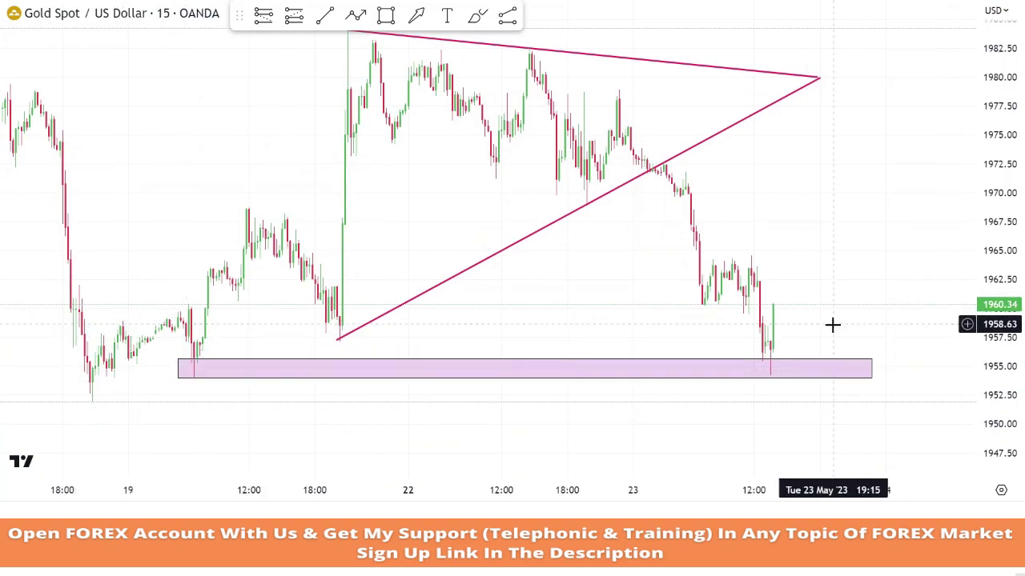
{"action": "scroll", "coordinate": [776, 320], "scroll_direction": "up", "scroll_amount": 4}
{"action": "scroll", "coordinate": [788, 302], "scroll_direction": "down", "scroll_amount": 1}
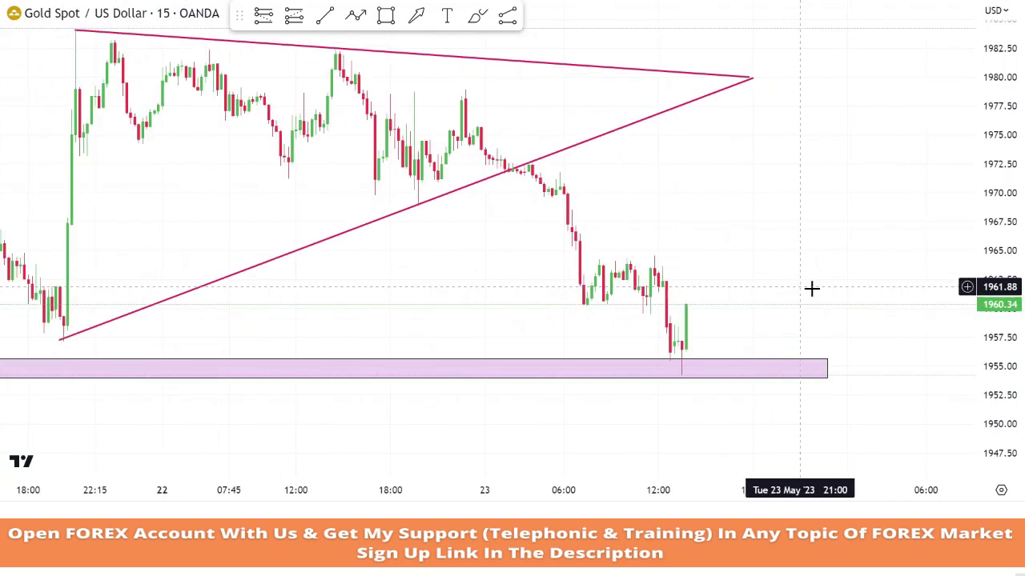
{"action": "left_click_drag", "start_coordinate": [997, 272], "coordinate": [996, 384]}
{"action": "scroll", "coordinate": [781, 254], "scroll_direction": "down", "scroll_amount": 2}
{"action": "left_click_drag", "start_coordinate": [773, 269], "coordinate": [690, 351]}
{"action": "scroll", "coordinate": [690, 350], "scroll_direction": "up", "scroll_amount": 1}
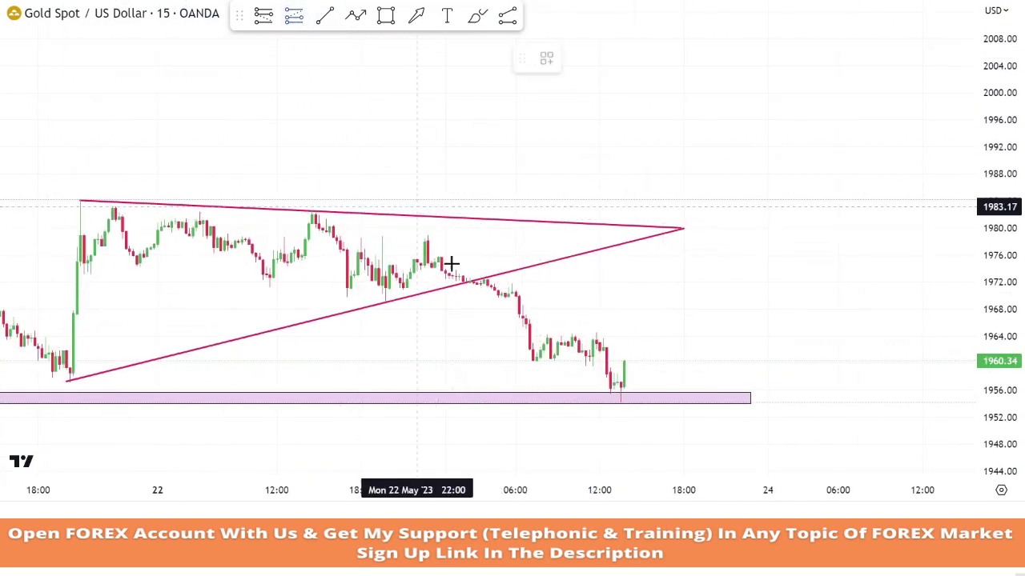
{"action": "left_click", "coordinate": [624, 361]}
{"action": "left_click_drag", "start_coordinate": [623, 400], "coordinate": [633, 406]}
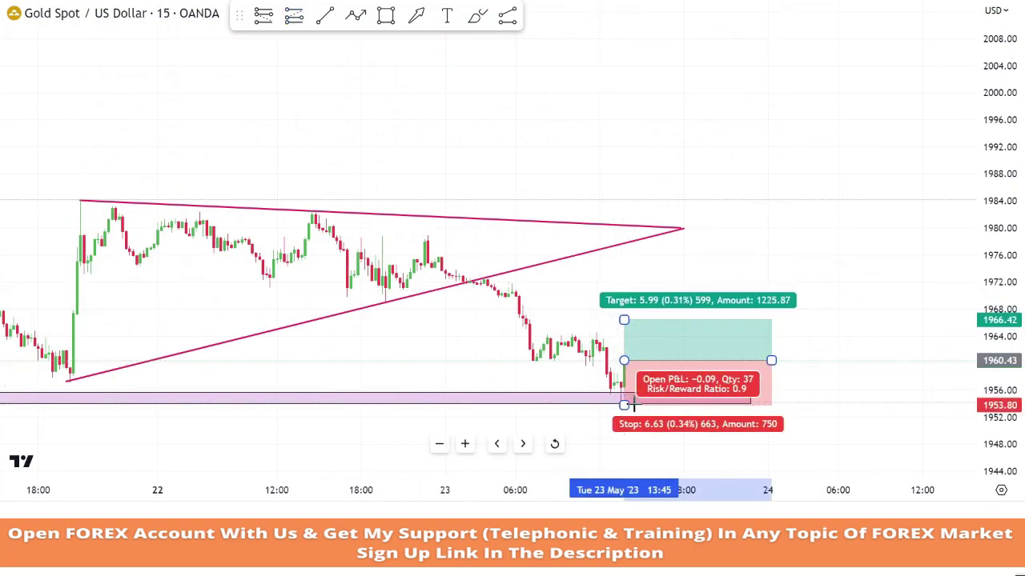
{"action": "left_click_drag", "start_coordinate": [624, 320], "coordinate": [630, 274]}
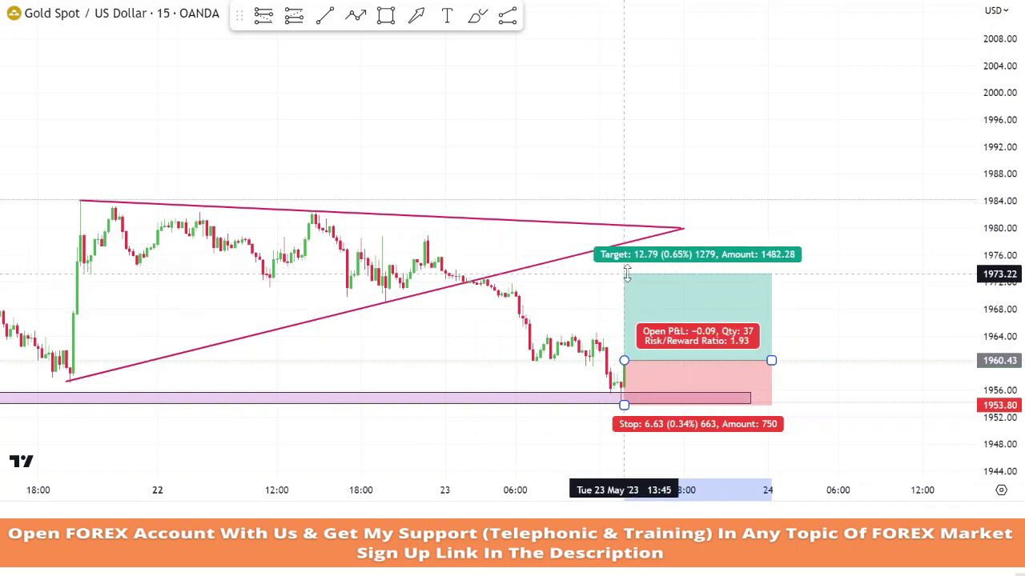
{"action": "left_click", "coordinate": [574, 318]}
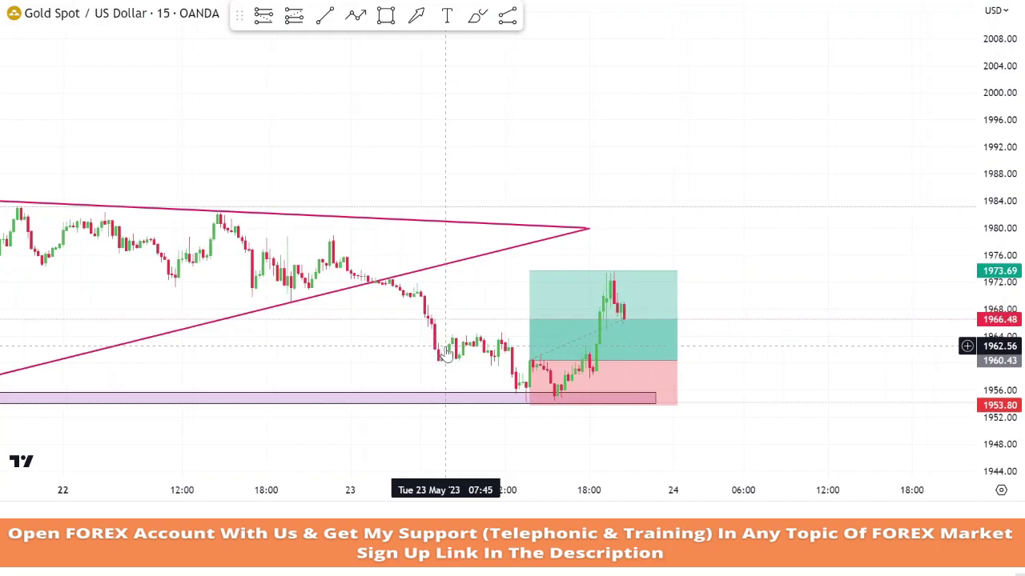
- Hide the long position on the chart
{"action": "left_click", "coordinate": [632, 336]}
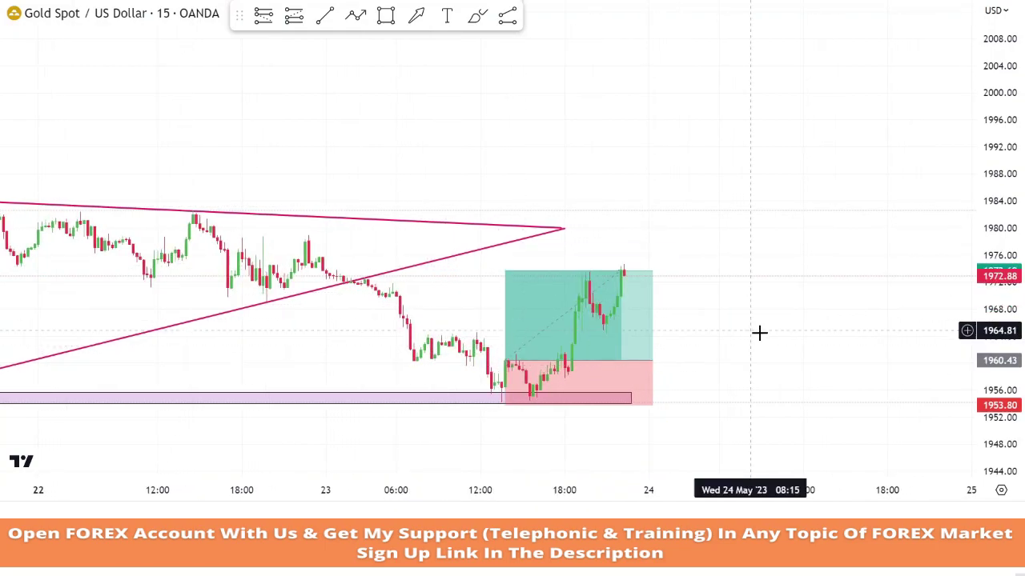
{"action": "right_click", "coordinate": [565, 336]}
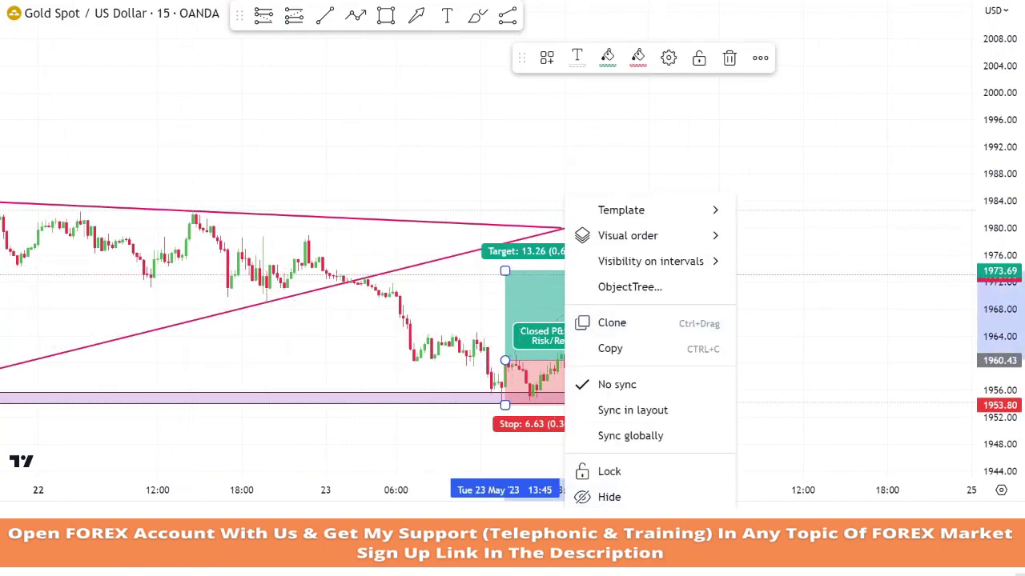
{"action": "left_click", "coordinate": [645, 494]}
- Draw a rectangle resistance zone from 1981.11 to 1982.79 starting at 22 May 03:45, and extend it to 24 May 08:30
{"action": "scroll", "coordinate": [689, 428], "scroll_direction": "down", "scroll_amount": 2}
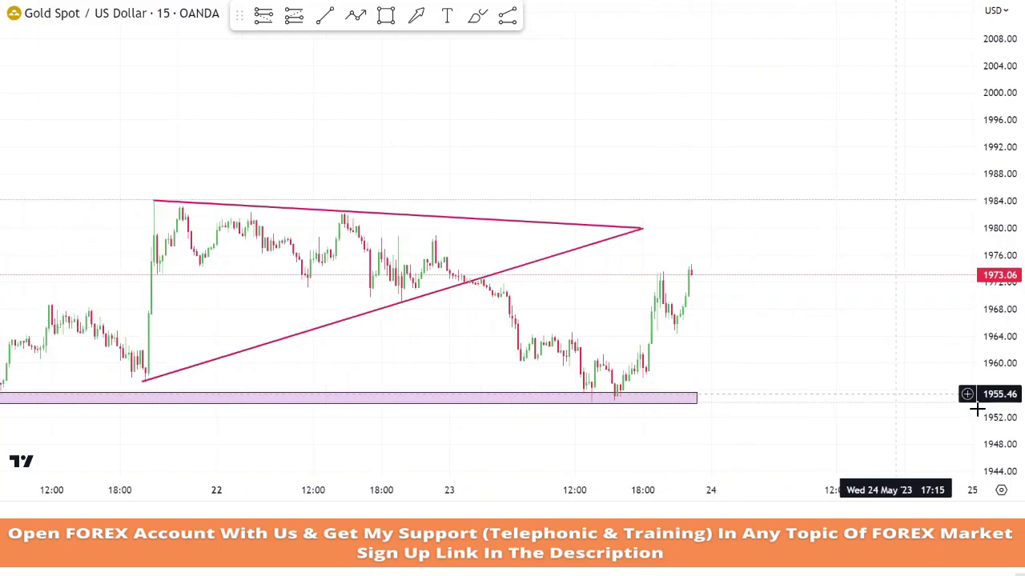
{"action": "left_click_drag", "start_coordinate": [992, 409], "coordinate": [992, 268]}
{"action": "scroll", "coordinate": [706, 358], "scroll_direction": "up", "scroll_amount": 2}
{"action": "left_click_drag", "start_coordinate": [662, 363], "coordinate": [670, 365]}
{"action": "left_click_drag", "start_coordinate": [548, 344], "coordinate": [604, 350]}
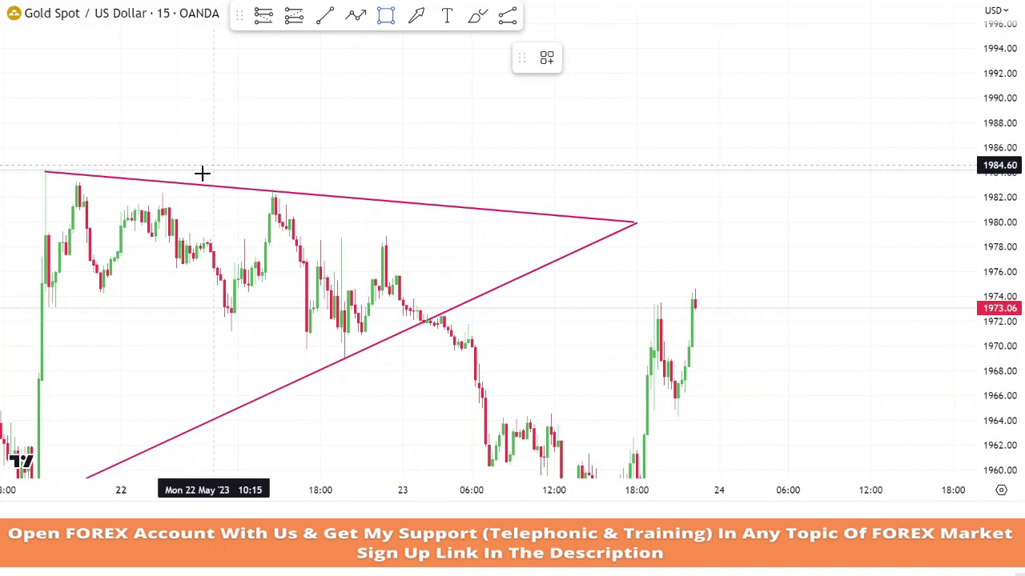
{"action": "left_click", "coordinate": [124, 209]}
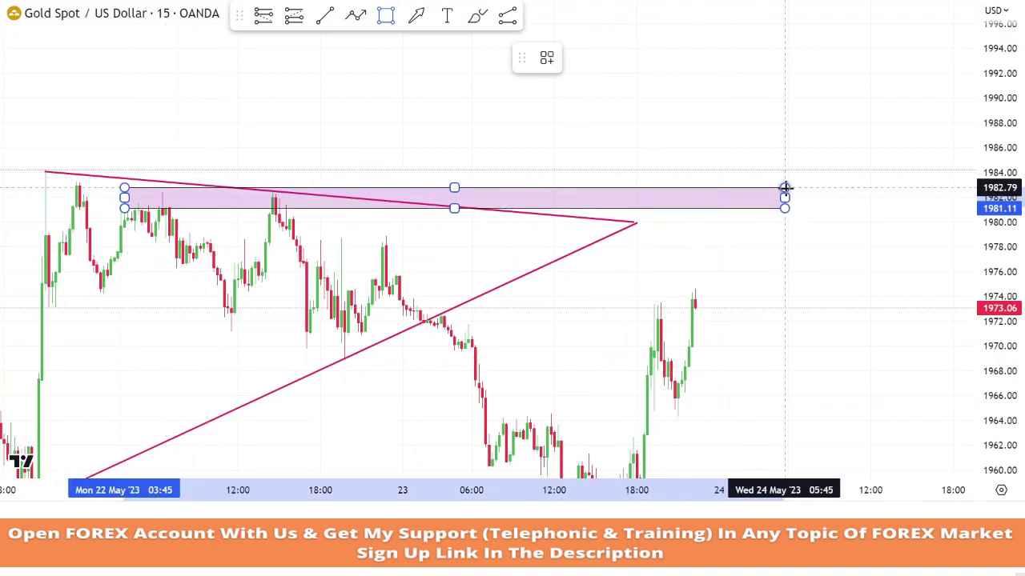
{"action": "left_click", "coordinate": [784, 192]}
{"action": "left_click_drag", "start_coordinate": [822, 265], "coordinate": [815, 254]}
{"action": "left_click_drag", "start_coordinate": [778, 191], "coordinate": [817, 193]}
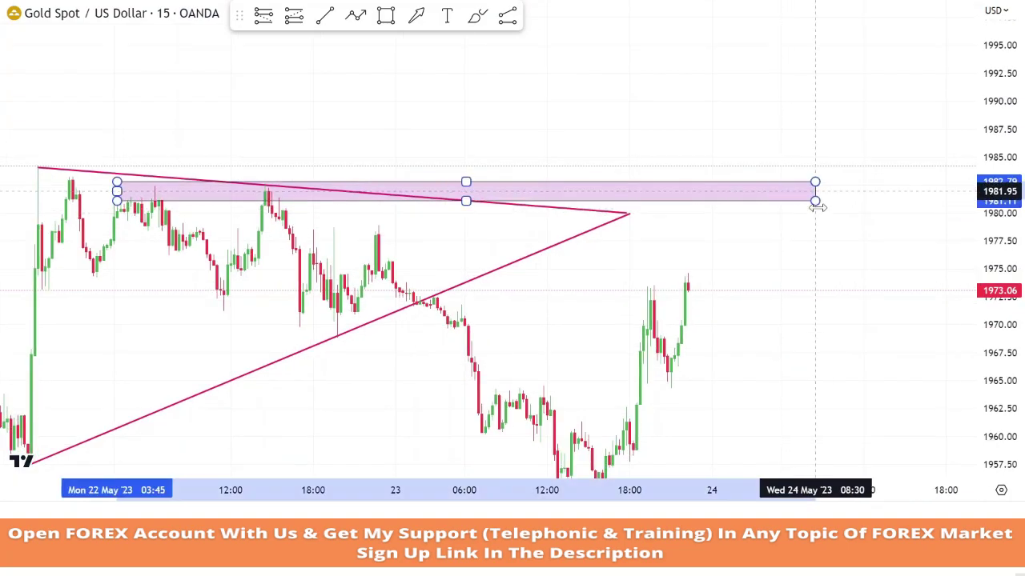
- Draw a rectangle support zone between about 1965.9 and 1964.4 at the late 23 May pullback low, extending to about 25 May 13:00
{"action": "left_click_drag", "start_coordinate": [950, 203], "coordinate": [955, 252]}
{"action": "left_click_drag", "start_coordinate": [737, 366], "coordinate": [613, 245]}
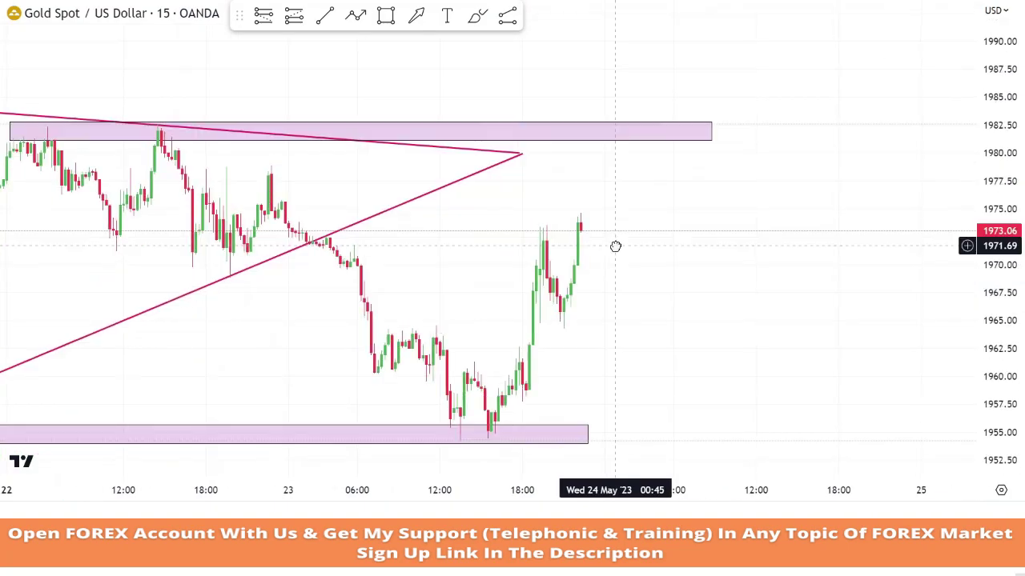
{"action": "left_click_drag", "start_coordinate": [701, 416], "coordinate": [570, 395]}
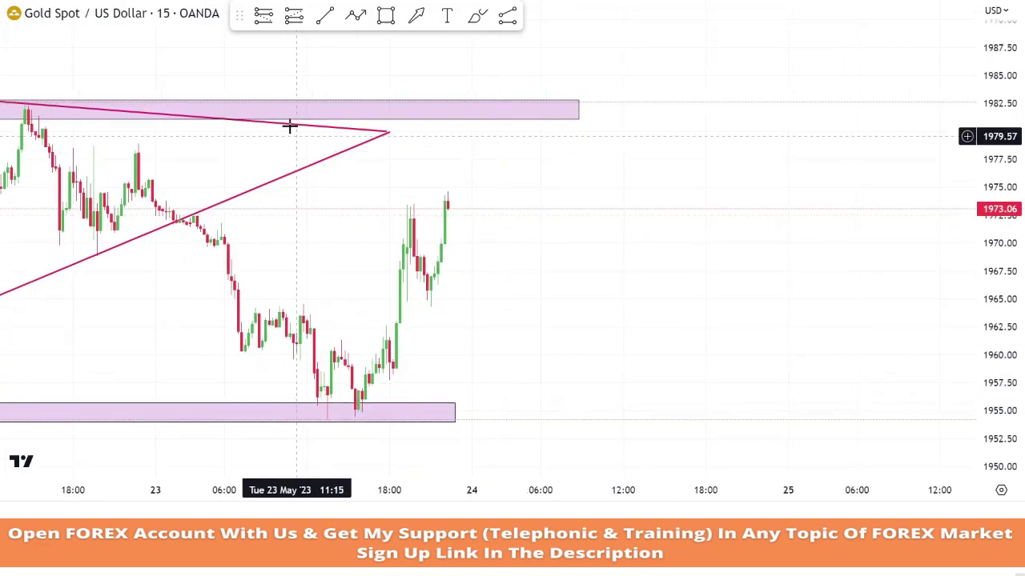
{"action": "mouse_move", "coordinate": [417, 290]}
{"action": "left_mouse_down"}
{"action": "mouse_move", "coordinate": [887, 357]}
{"action": "mouse_move", "coordinate": [958, 310]}
{"action": "left_mouse_up"}
{"action": "left_click", "coordinate": [922, 359]}
{"action": "left_click_drag", "start_coordinate": [889, 377], "coordinate": [877, 397]}
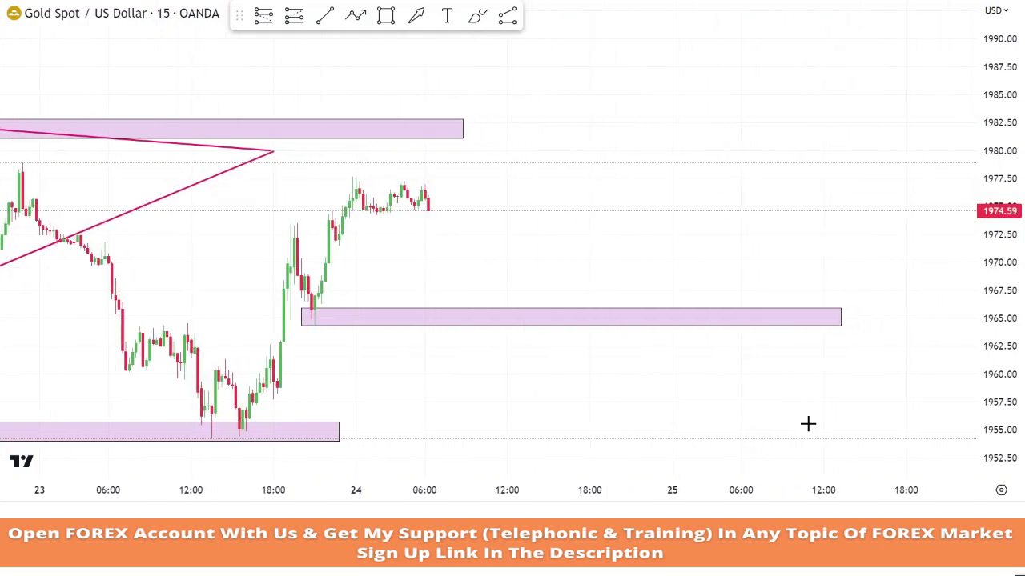
- Draw a rising trend line from the 23 May swing high near 1971.8 to about 1983.5, and extend the resistance zone past 18:00 on 24 May
{"action": "left_click", "coordinate": [324, 17]}
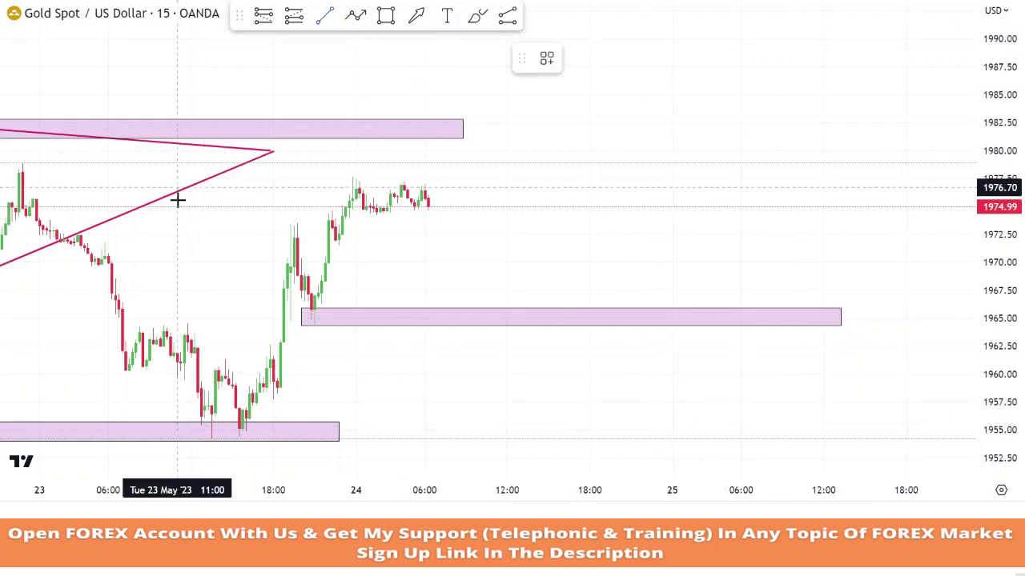
{"action": "left_click", "coordinate": [592, 112]}
{"action": "left_click_drag", "start_coordinate": [462, 129], "coordinate": [607, 130]}
{"action": "left_click", "coordinate": [644, 169]}
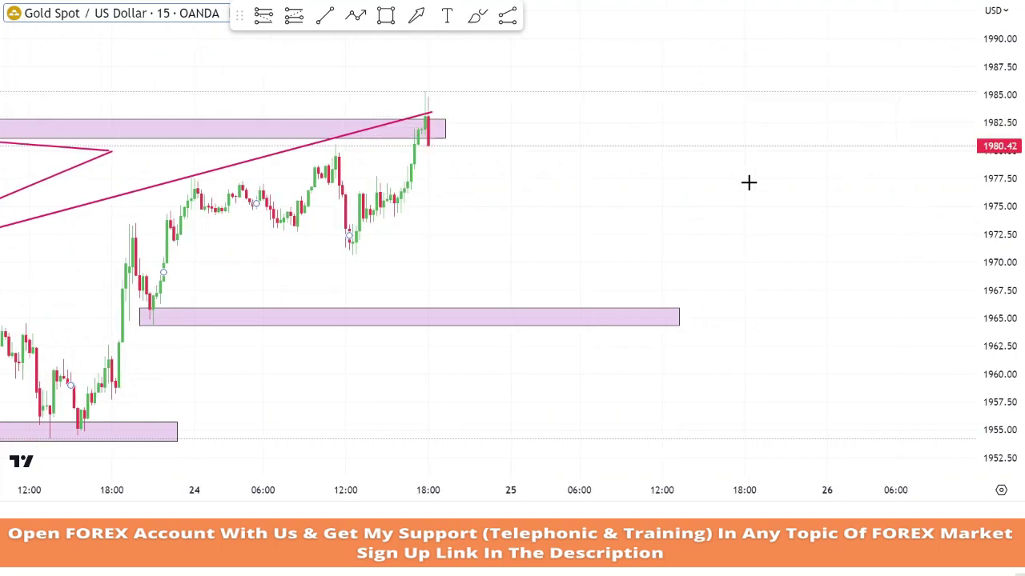
{"action": "scroll", "coordinate": [771, 170], "scroll_direction": "down", "scroll_amount": 1}
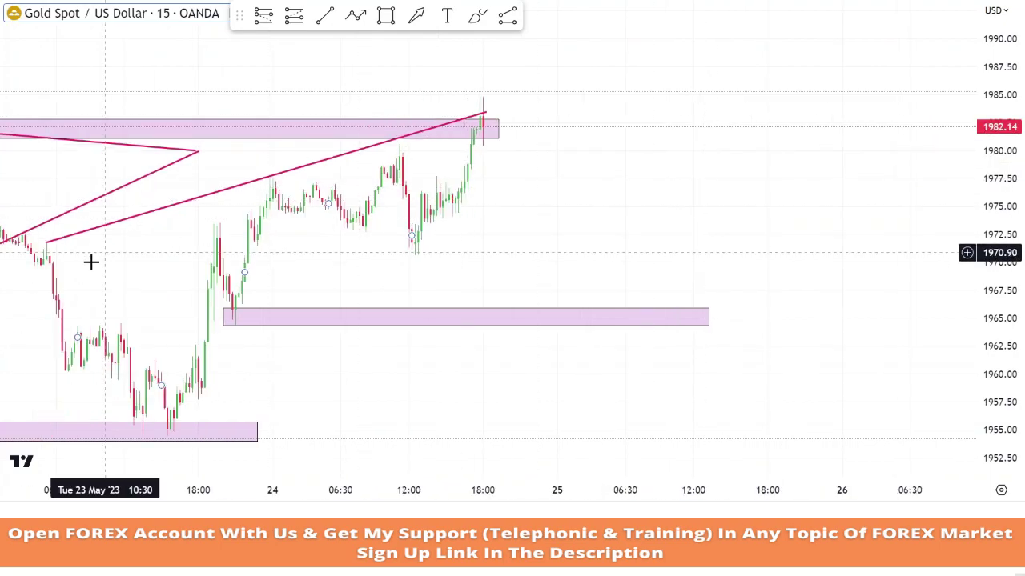
{"action": "left_click_drag", "start_coordinate": [214, 289], "coordinate": [341, 296]}
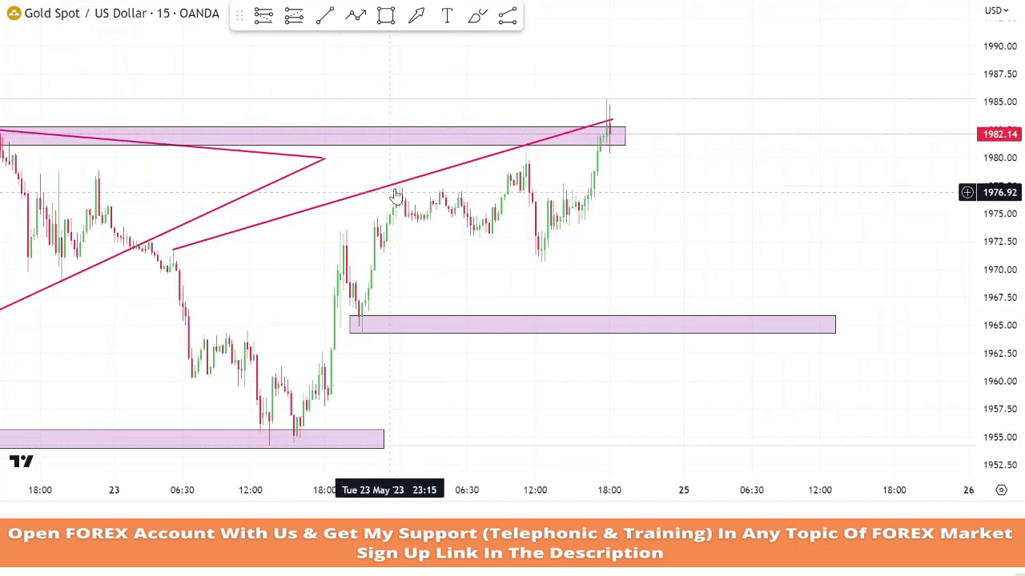
- Place a short position at 1982.14 on the 24 May 18:00 candle with stop 1988.35 and target 1969.67
{"action": "left_click_drag", "start_coordinate": [833, 251], "coordinate": [959, 278]}
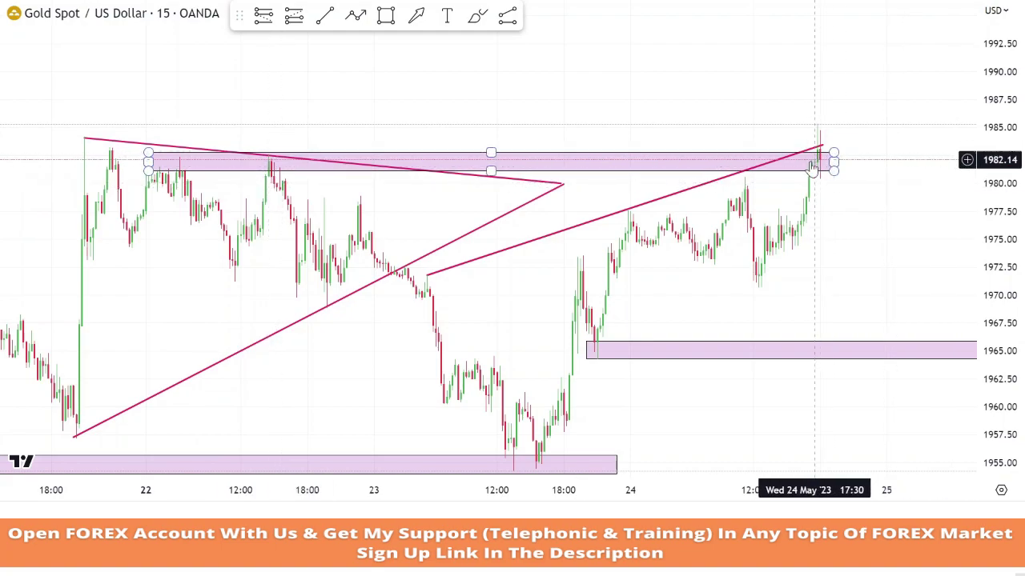
{"action": "scroll", "coordinate": [881, 224], "scroll_direction": "up", "scroll_amount": 5}
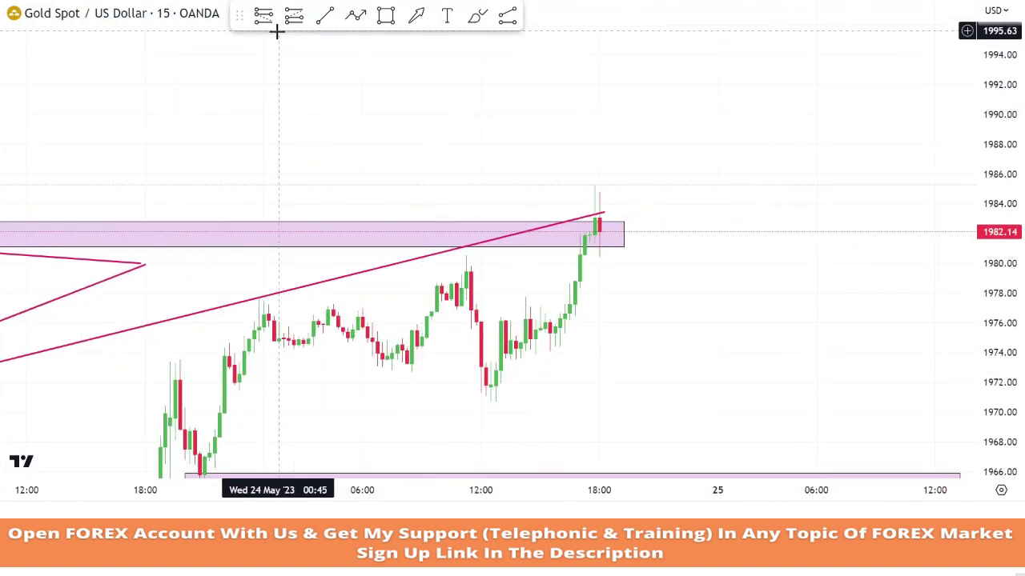
{"action": "left_click", "coordinate": [599, 231]}
{"action": "scroll", "coordinate": [590, 210], "scroll_direction": "down", "scroll_amount": 5}
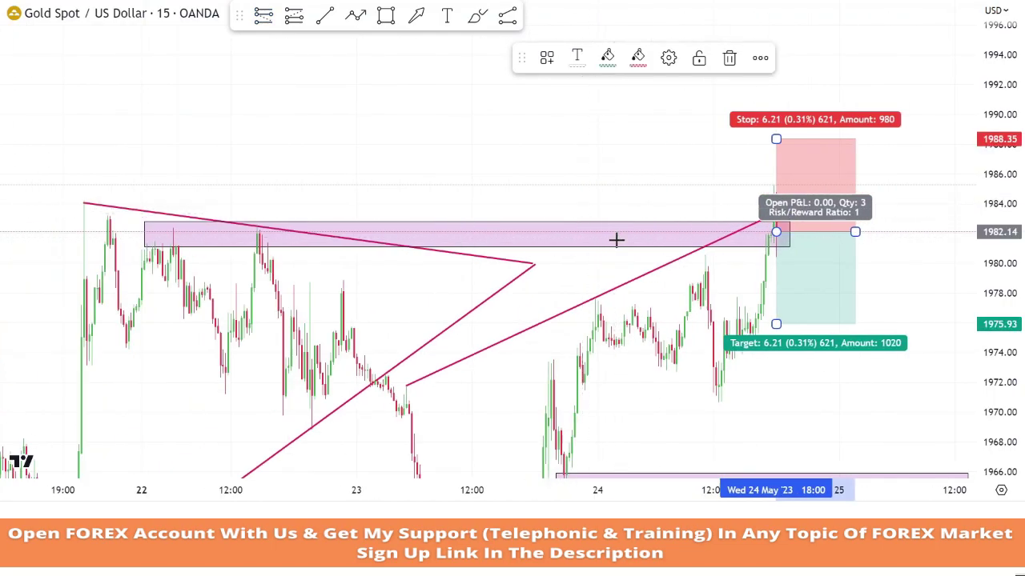
{"action": "left_click_drag", "start_coordinate": [776, 324], "coordinate": [803, 418]}
{"action": "left_click_drag", "start_coordinate": [889, 342], "coordinate": [784, 273]}
{"action": "scroll", "coordinate": [780, 293], "scroll_direction": "up", "scroll_amount": 2}
{"action": "scroll", "coordinate": [779, 292], "scroll_direction": "up", "scroll_amount": 1}
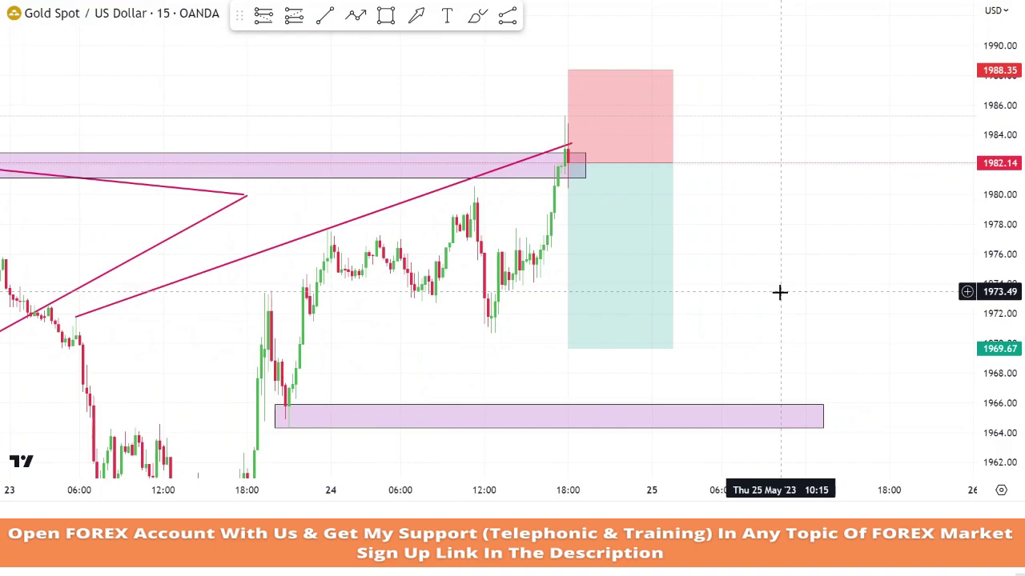
- Hide the short position drawn from the upper resistance zone
{"action": "left_click", "coordinate": [644, 288]}
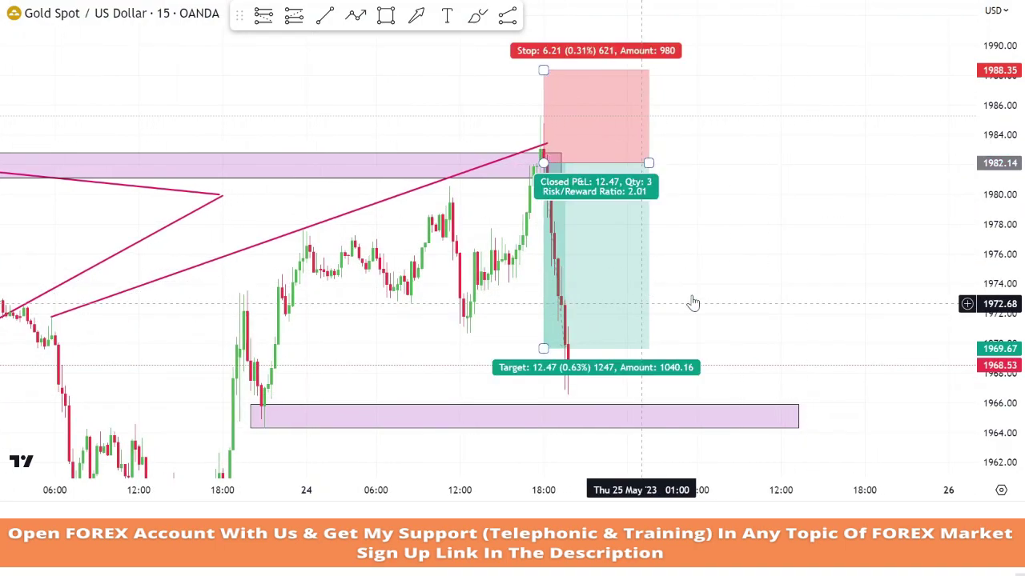
{"action": "right_click", "coordinate": [598, 308]}
{"action": "left_click", "coordinate": [644, 497]}
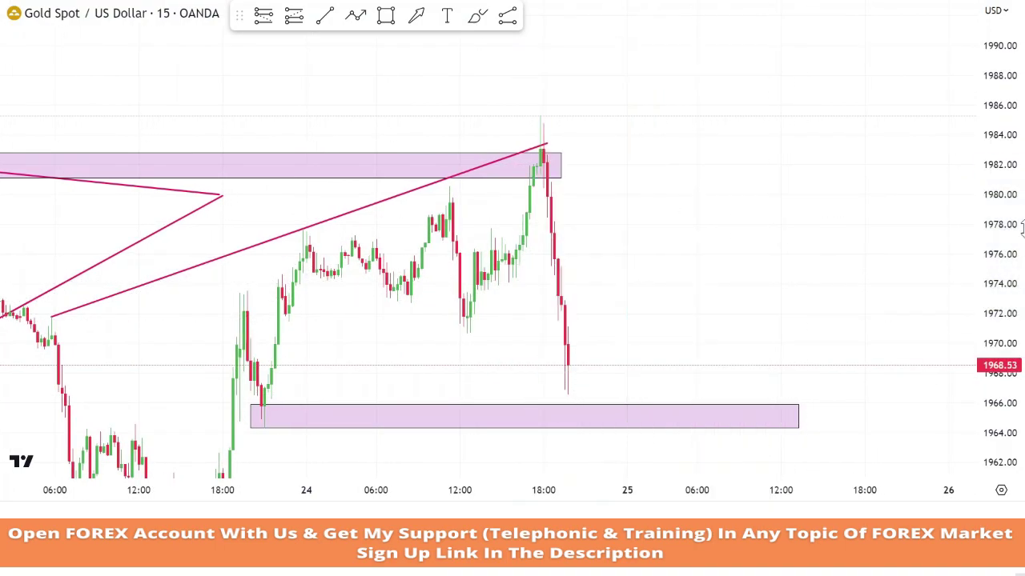
- Place a short position at 1957.20 on the 25 May 02:15 candle with stop 1965.95 and target 1939.02
{"action": "scroll", "coordinate": [872, 348], "scroll_direction": "down", "scroll_amount": 1}
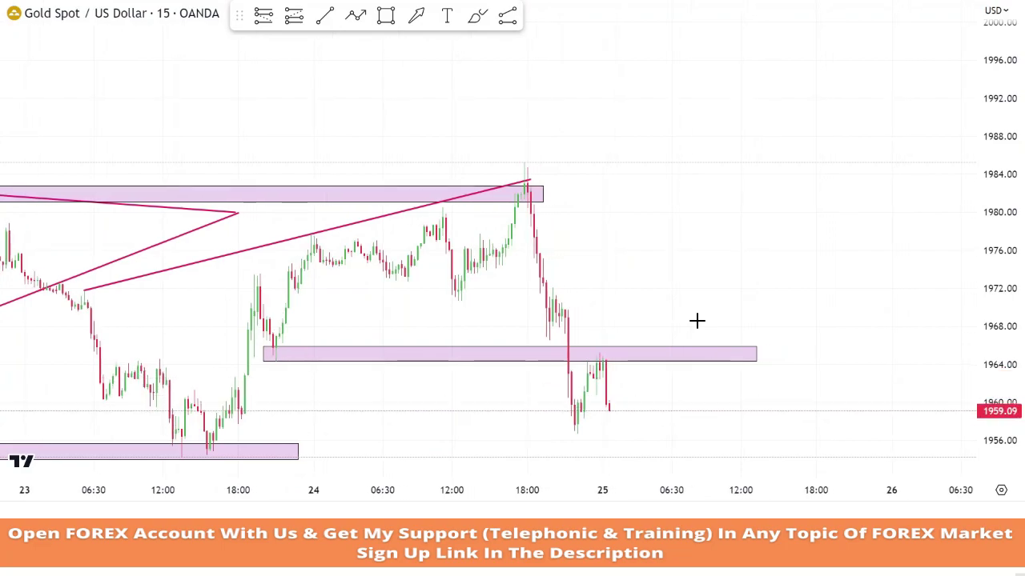
{"action": "scroll", "coordinate": [729, 395], "scroll_direction": "up", "scroll_amount": 2}
{"action": "left_click_drag", "start_coordinate": [730, 395], "coordinate": [800, 365]}
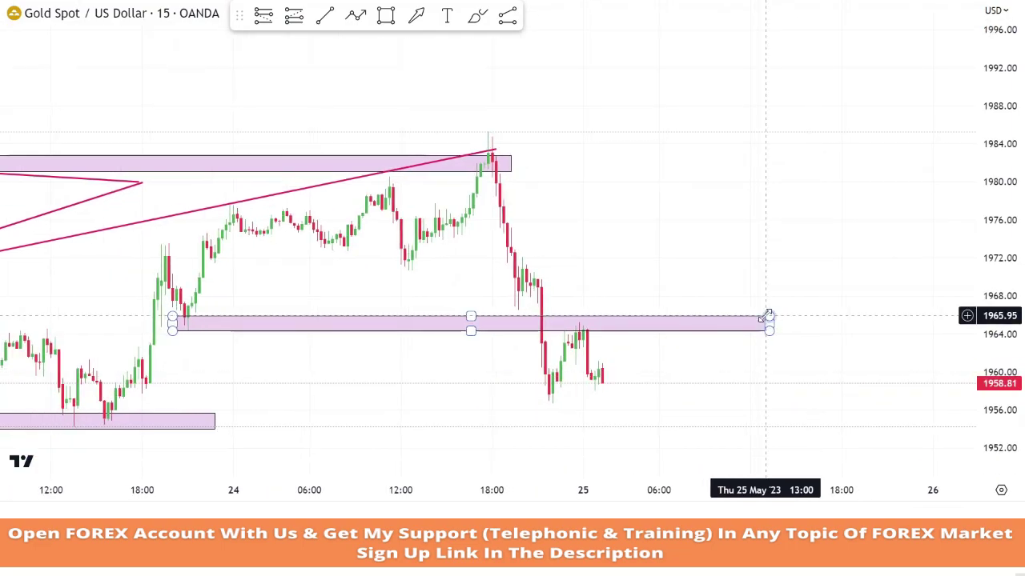
{"action": "key", "text": "Escape"}
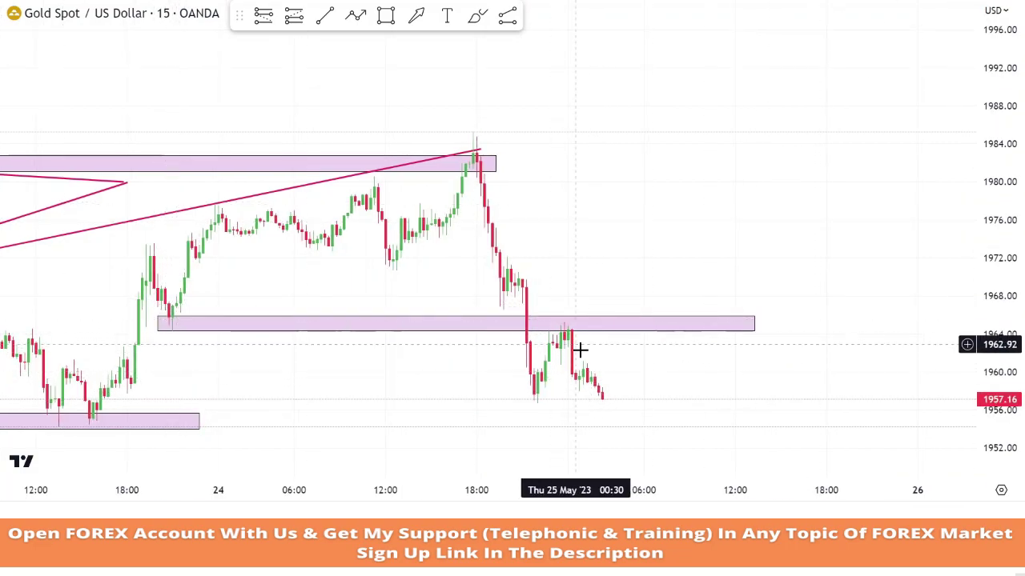
{"action": "left_click", "coordinate": [261, 17]}
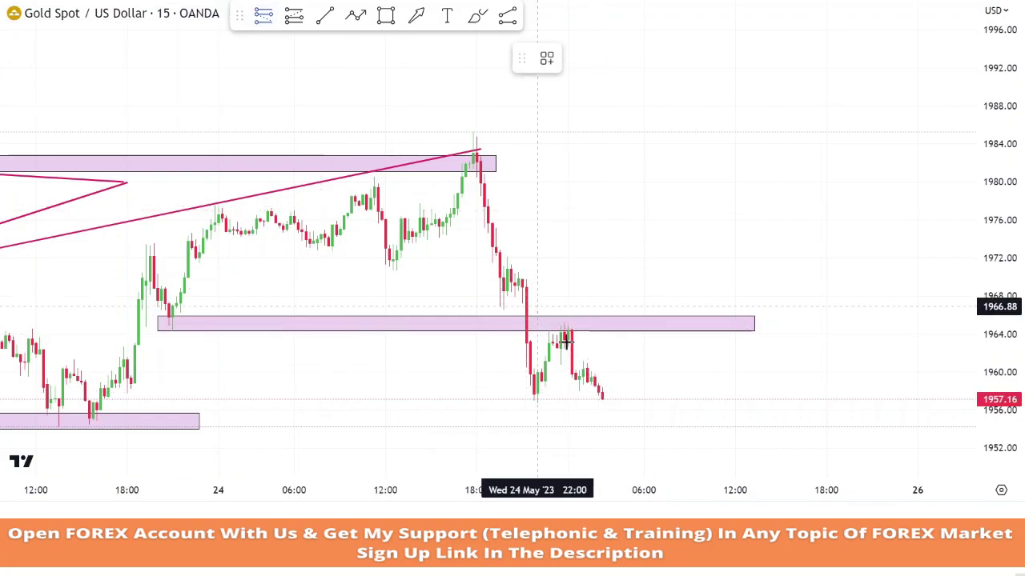
{"action": "left_click", "coordinate": [602, 398]}
{"action": "left_click_drag", "start_coordinate": [602, 335], "coordinate": [603, 315]}
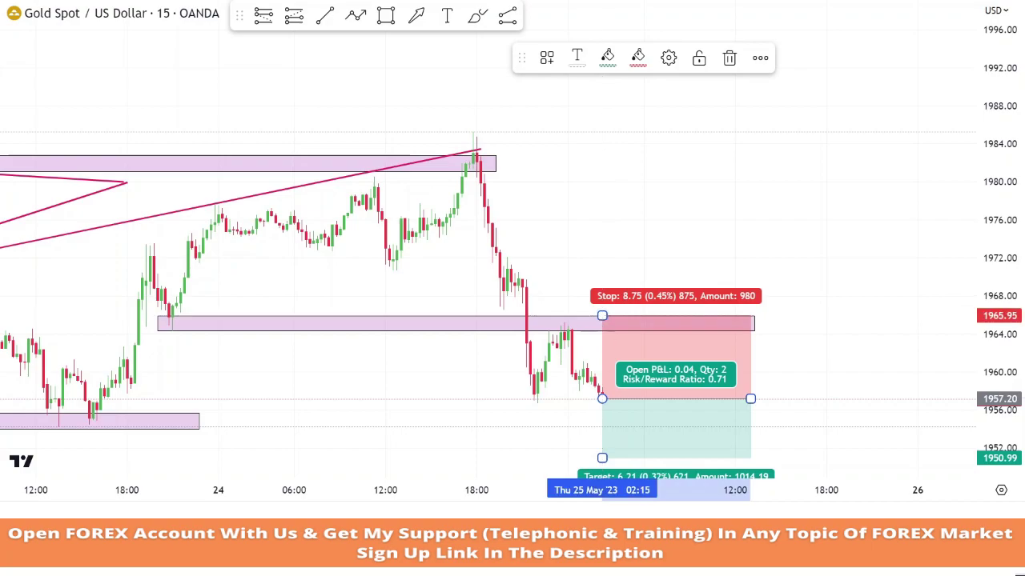
{"action": "scroll", "coordinate": [600, 418], "scroll_direction": "down", "scroll_amount": 2}
{"action": "left_click_drag", "start_coordinate": [640, 418], "coordinate": [637, 238]}
{"action": "left_click_drag", "start_coordinate": [667, 280], "coordinate": [668, 391]}
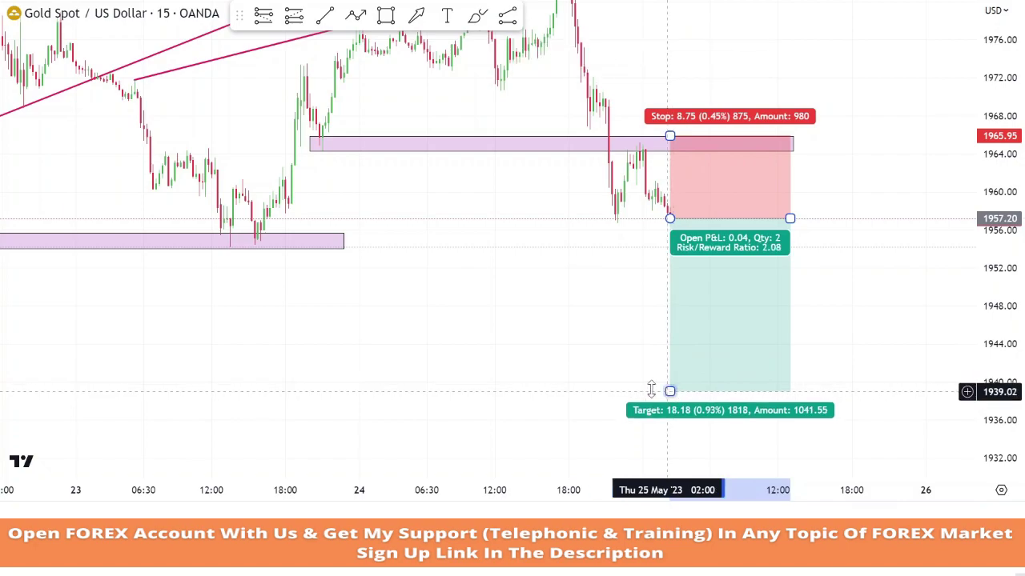
{"action": "left_click", "coordinate": [637, 388]}
{"action": "left_click", "coordinate": [677, 232]}
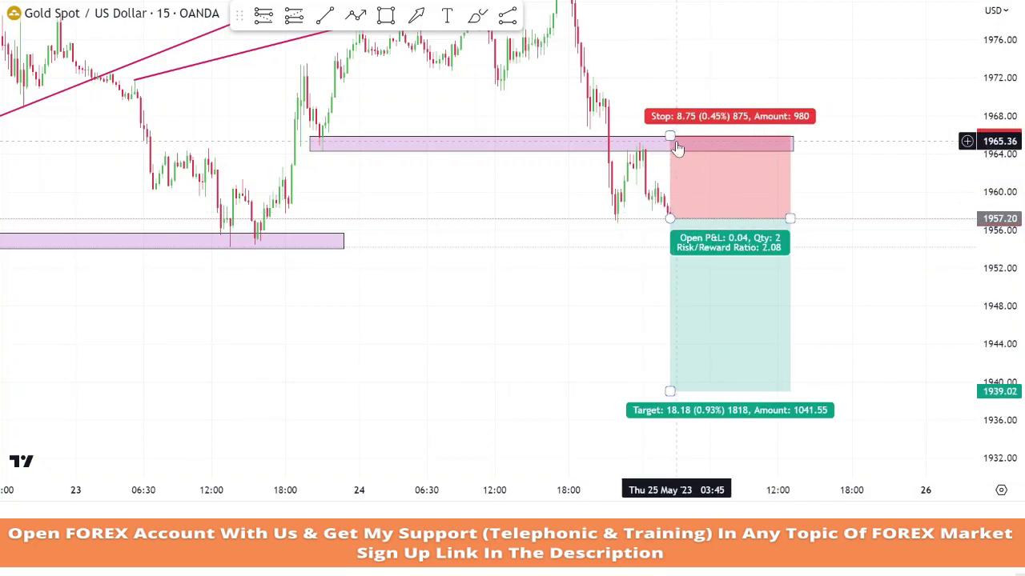
- Adjust the short position to stop 1967.05 and target 1937.50, and extend it to 25 May 21:00
{"action": "left_click_drag", "start_coordinate": [670, 137], "coordinate": [673, 125]}
{"action": "left_click_drag", "start_coordinate": [670, 392], "coordinate": [672, 406]}
{"action": "left_click_drag", "start_coordinate": [790, 218], "coordinate": [886, 255]}
{"action": "left_click", "coordinate": [535, 331]}
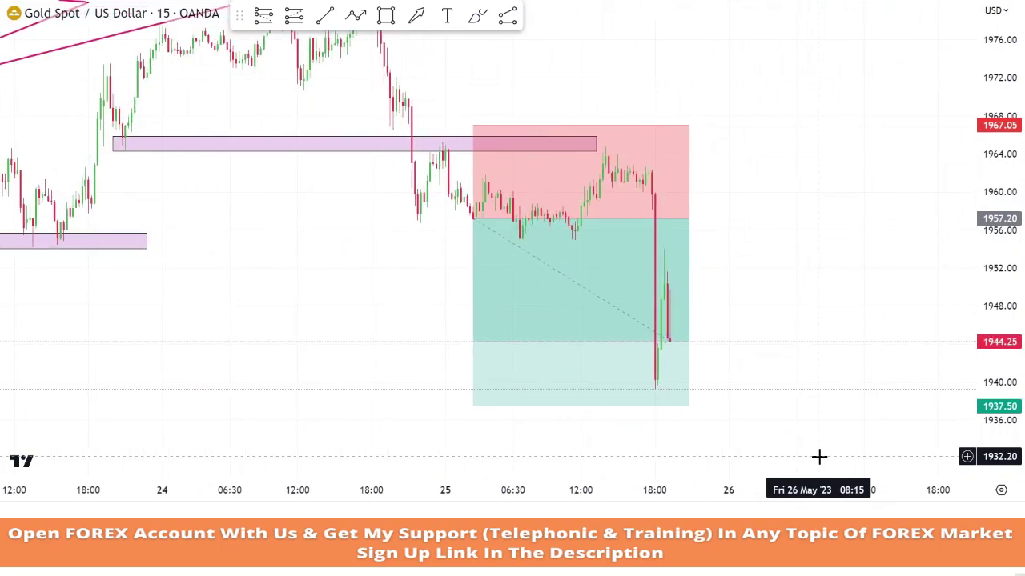
- Extend the short position's time range to about 09:00 on 26 May
{"action": "left_click", "coordinate": [680, 219]}
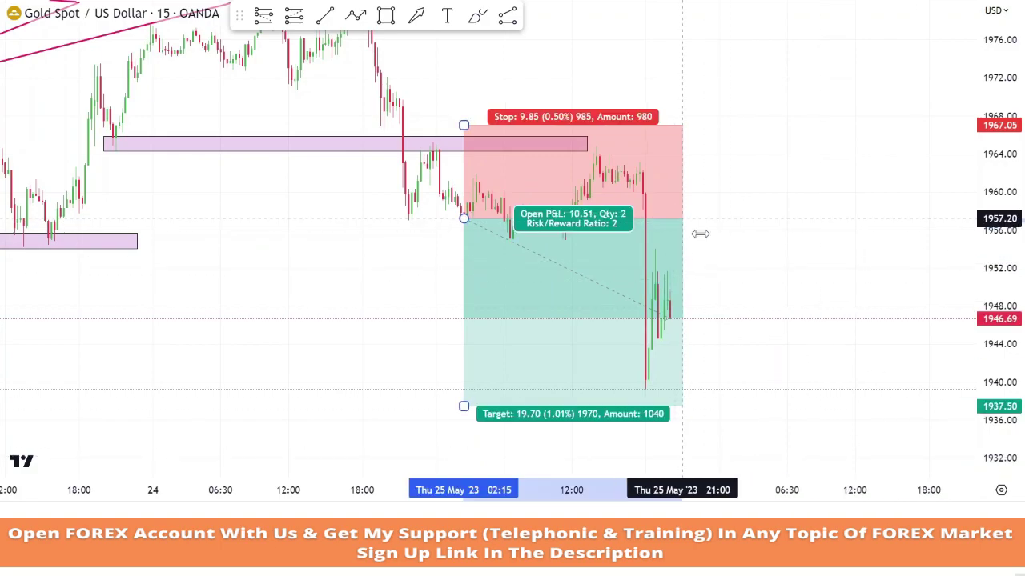
{"action": "left_click_drag", "start_coordinate": [680, 219], "coordinate": [835, 291]}
{"action": "left_click", "coordinate": [880, 275]}
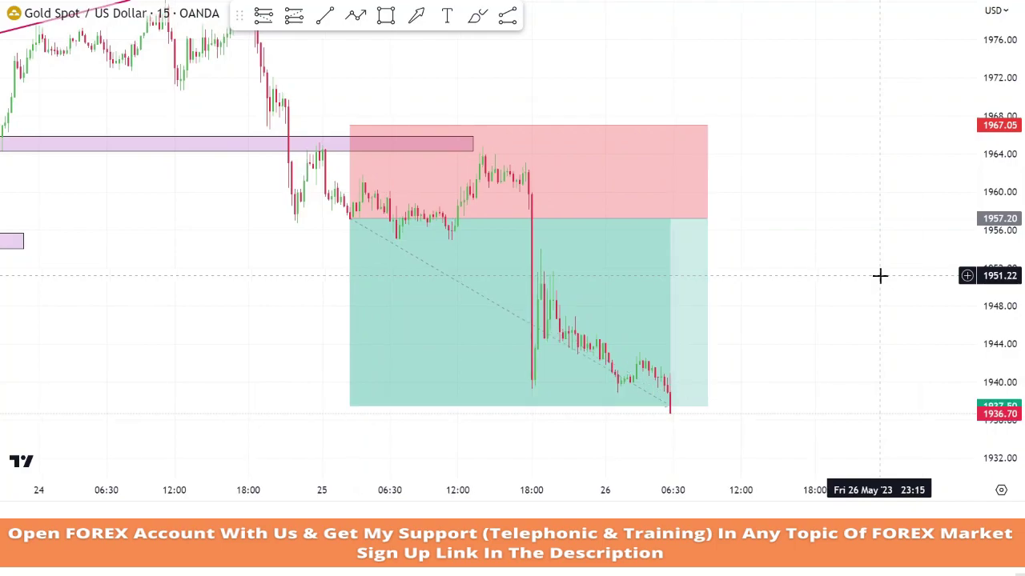
- Hide the short position entered at 1957.20
{"action": "left_click", "coordinate": [698, 277]}
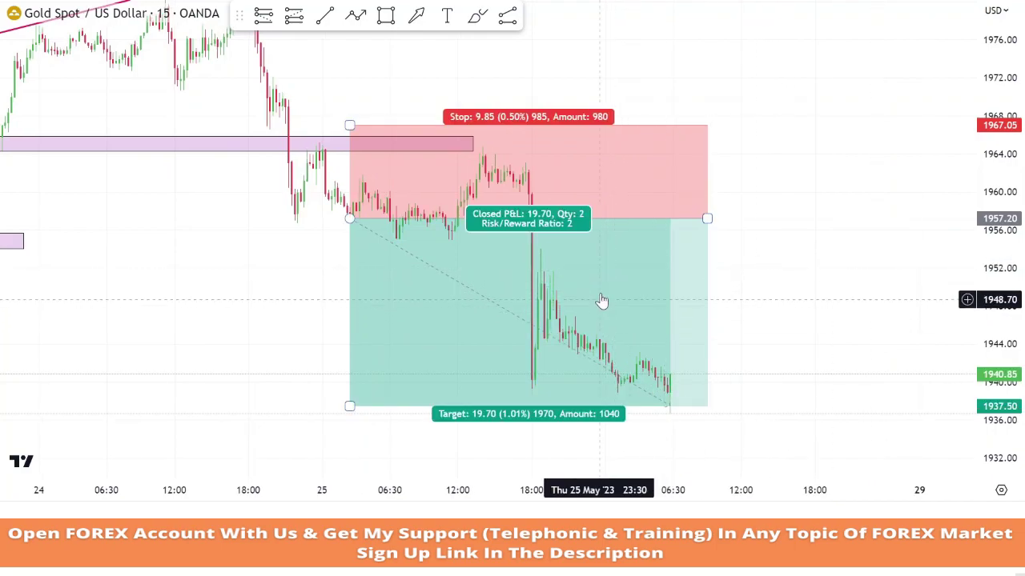
{"action": "right_click", "coordinate": [577, 298]}
{"action": "left_click", "coordinate": [652, 522]}
{"action": "scroll", "coordinate": [681, 391], "scroll_direction": "down", "scroll_amount": 2}
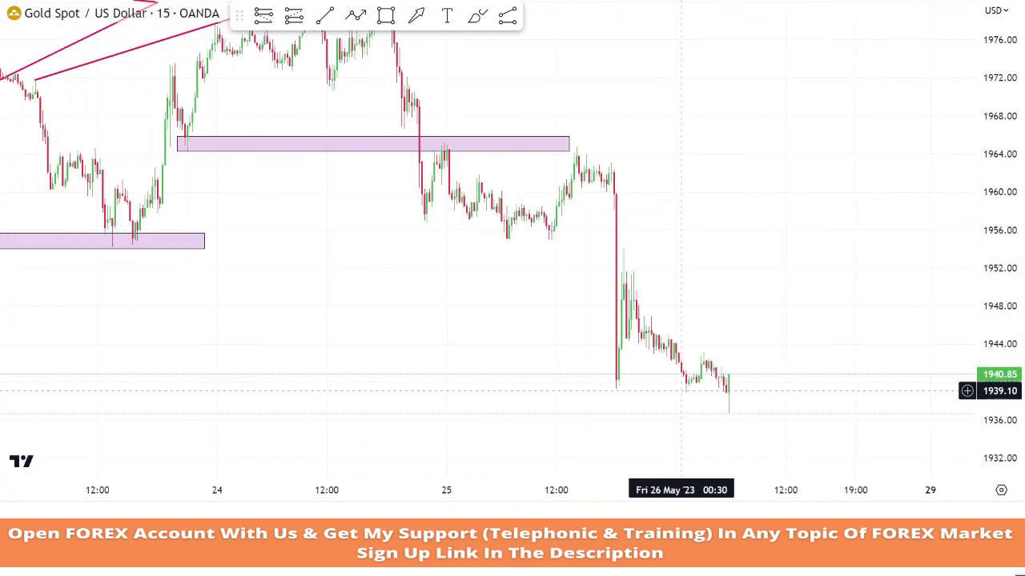